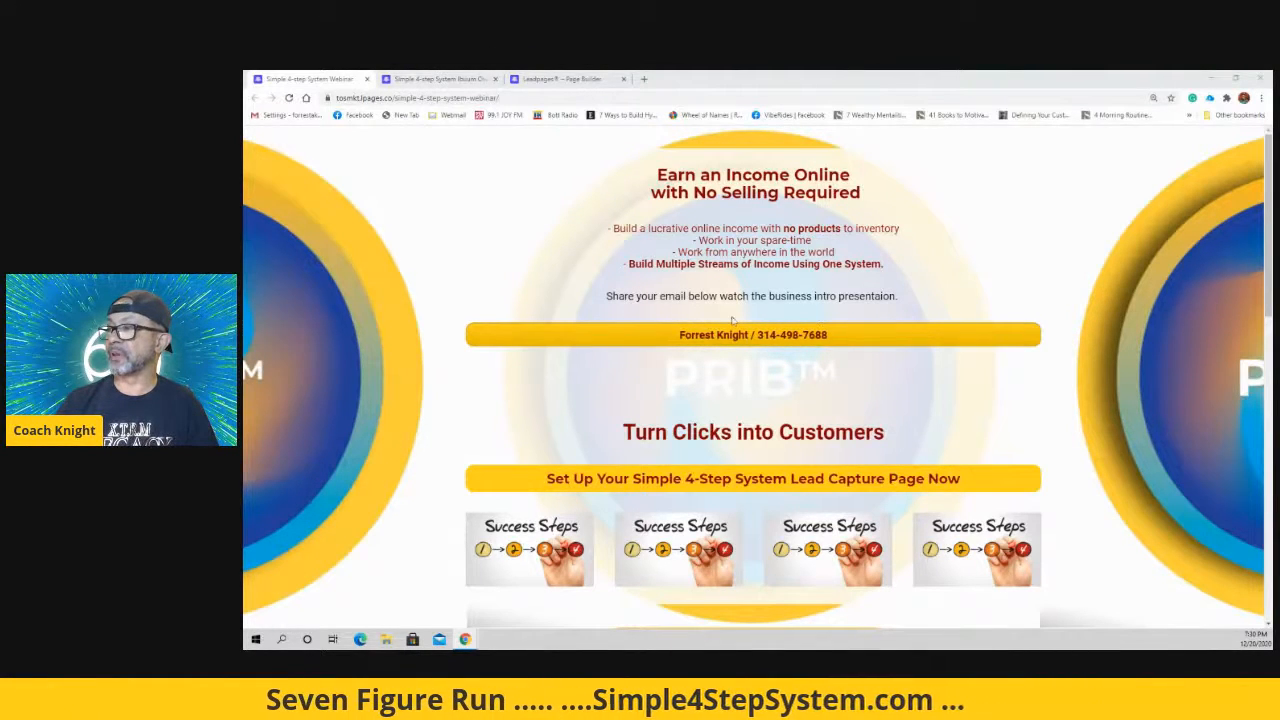
Step: Examine the overview landing page from its headline and presentation video through the lead capture section and disclaimer
click(440, 79)
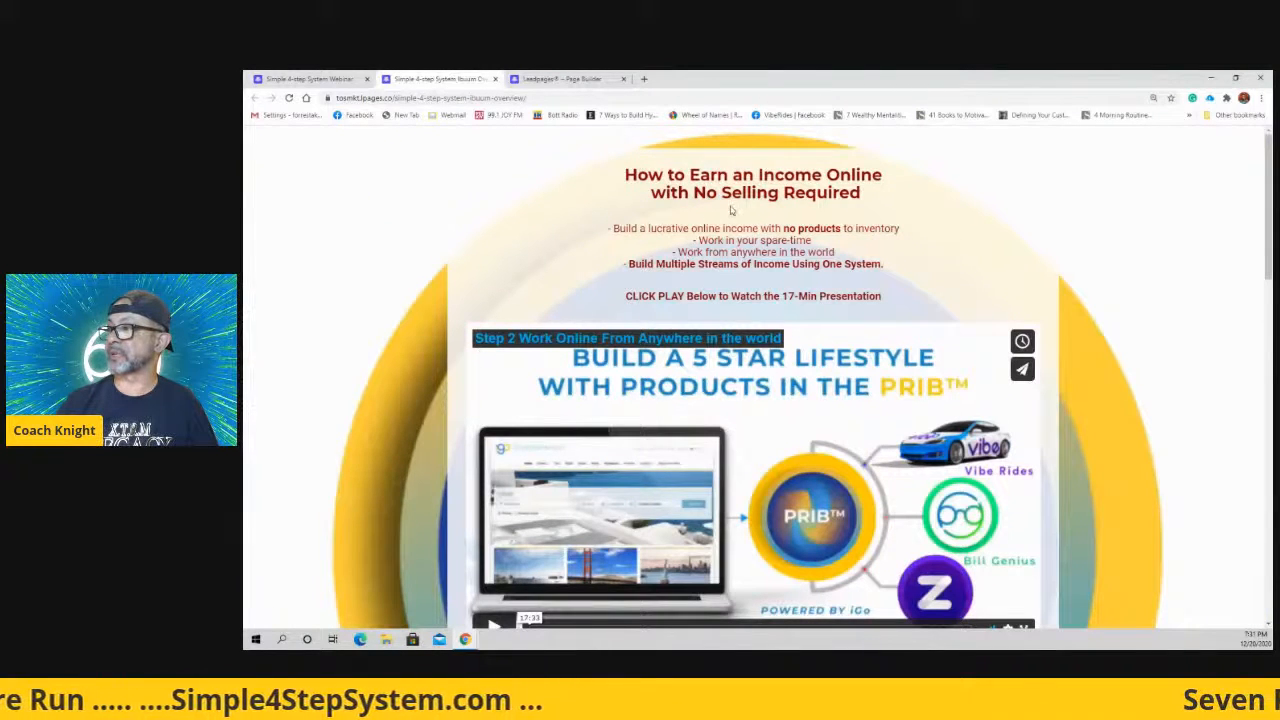
scroll(735, 210, down, 3)
scroll(720, 133, up, 2)
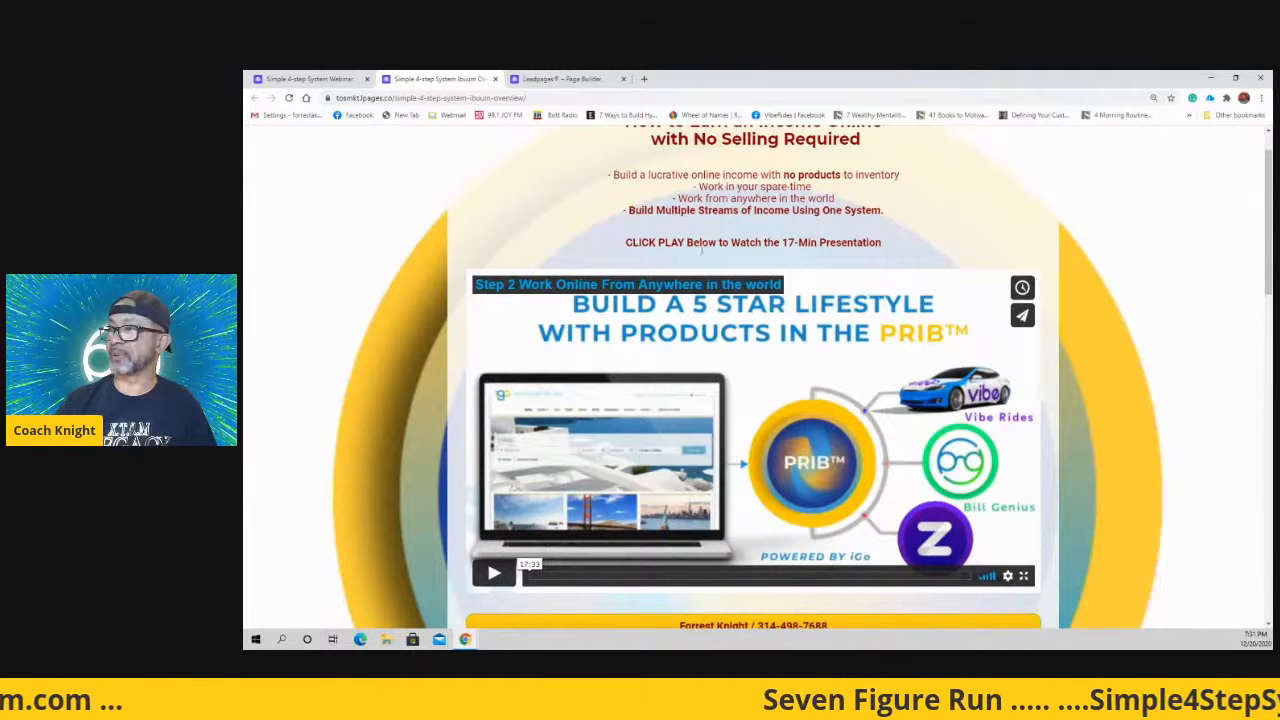
scroll(835, 248, down, 2)
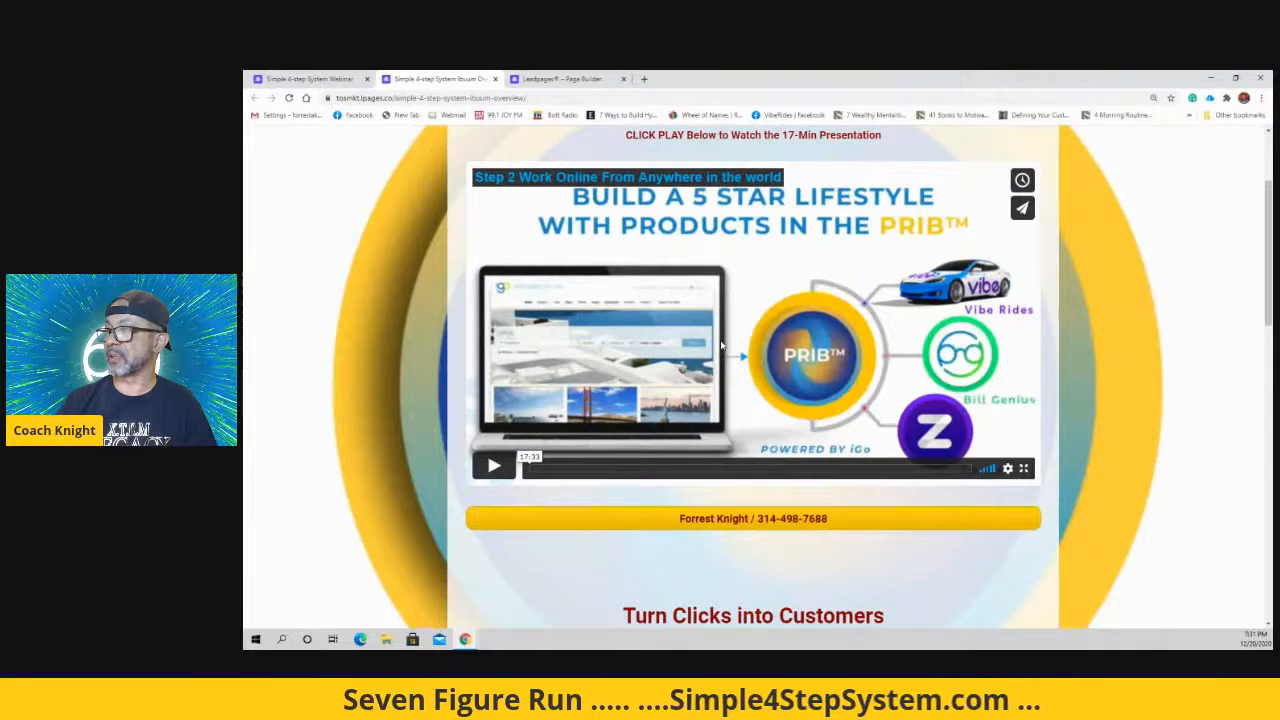
scroll(718, 343, down, 7)
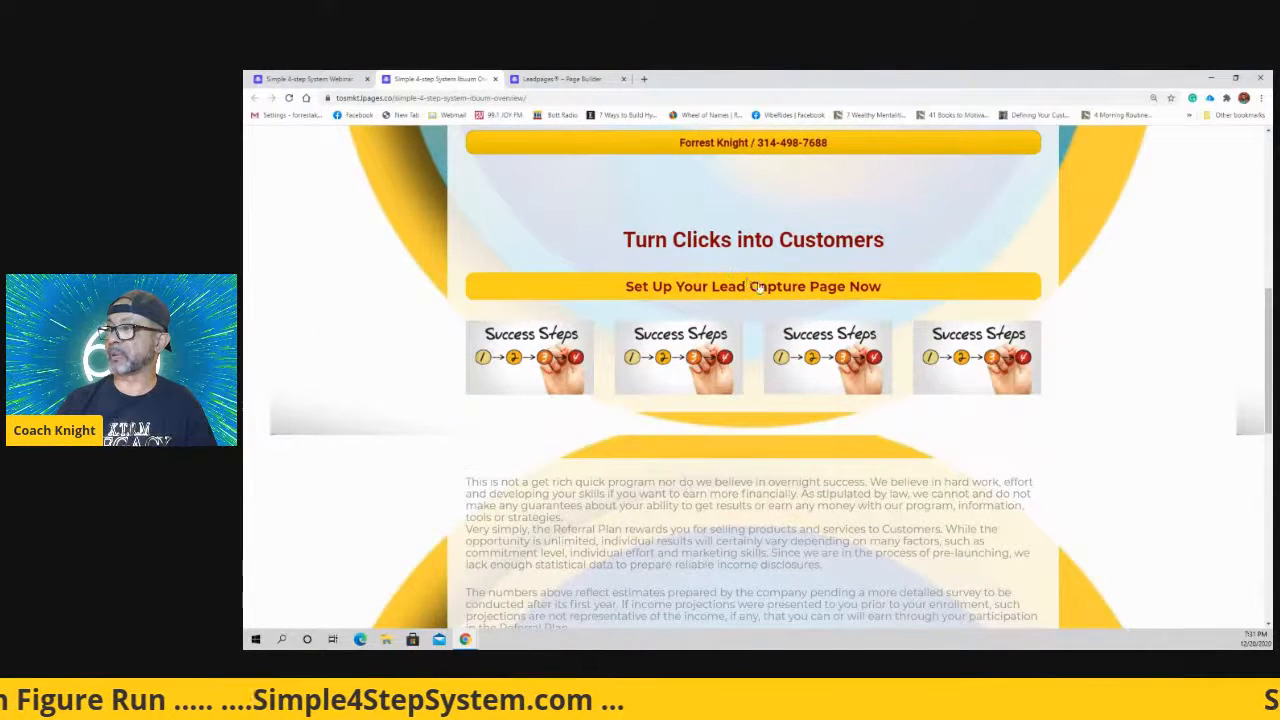
scroll(760, 284, up, 2)
scroll(763, 289, up, 8)
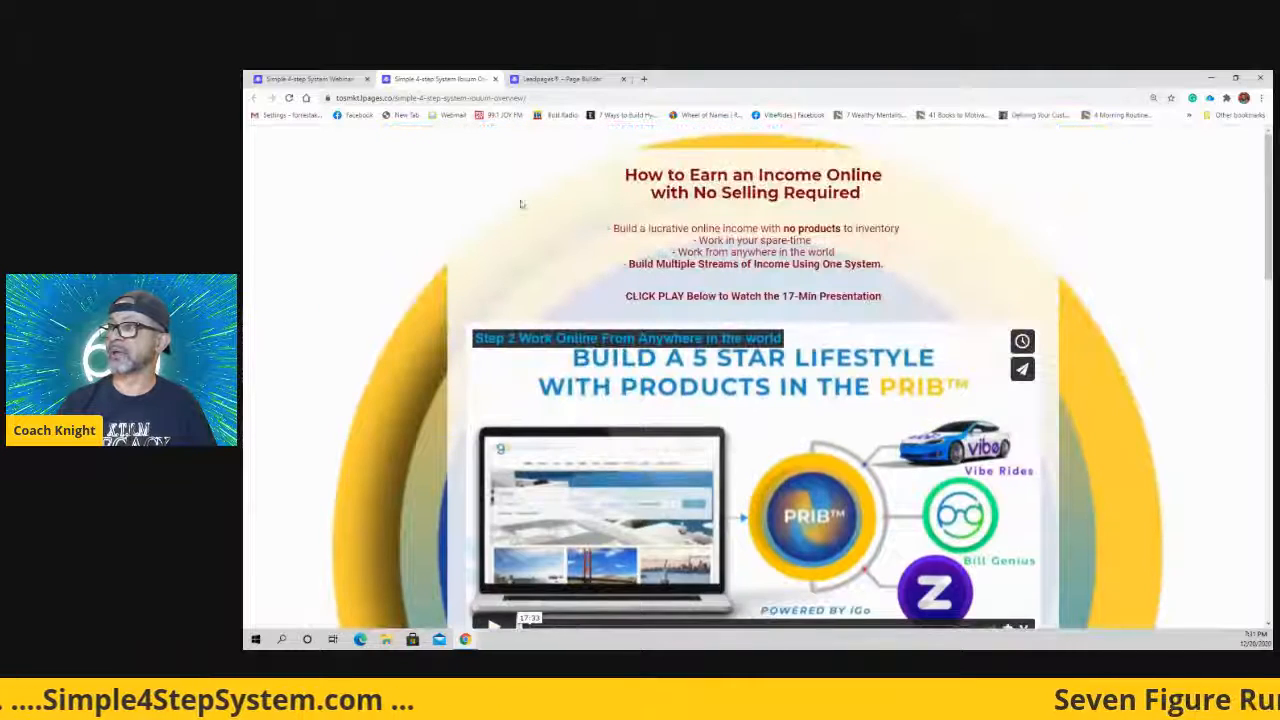
Step: In the Leadpages page builder, dismiss the AWeber notice and add a Form widget above the yellow contact button
click(561, 80)
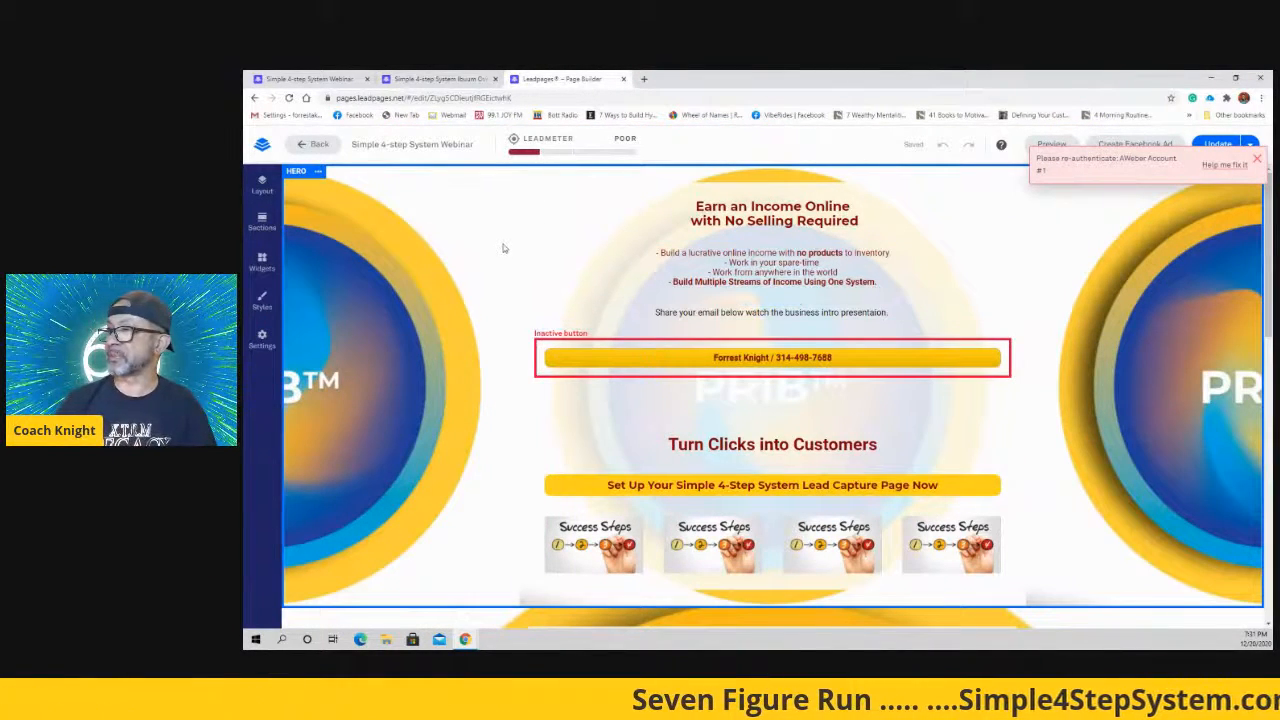
scroll(503, 248, down, 1)
scroll(503, 248, up, 1)
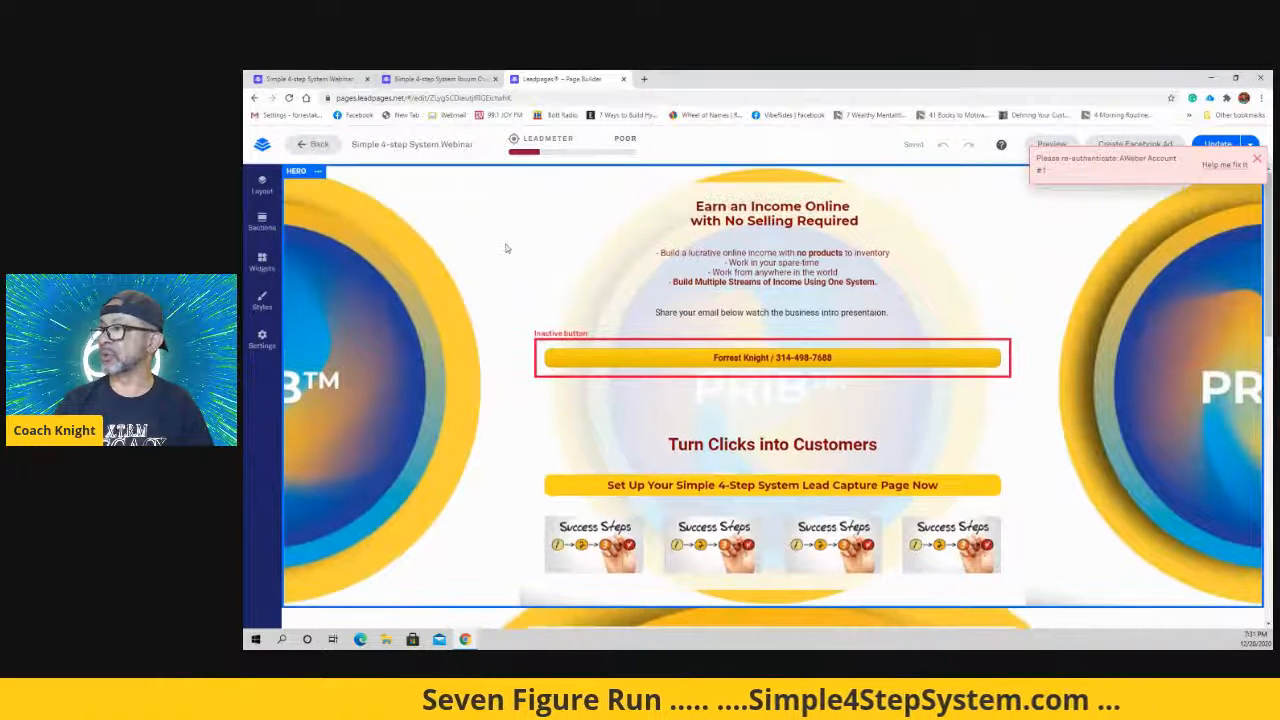
click(1257, 158)
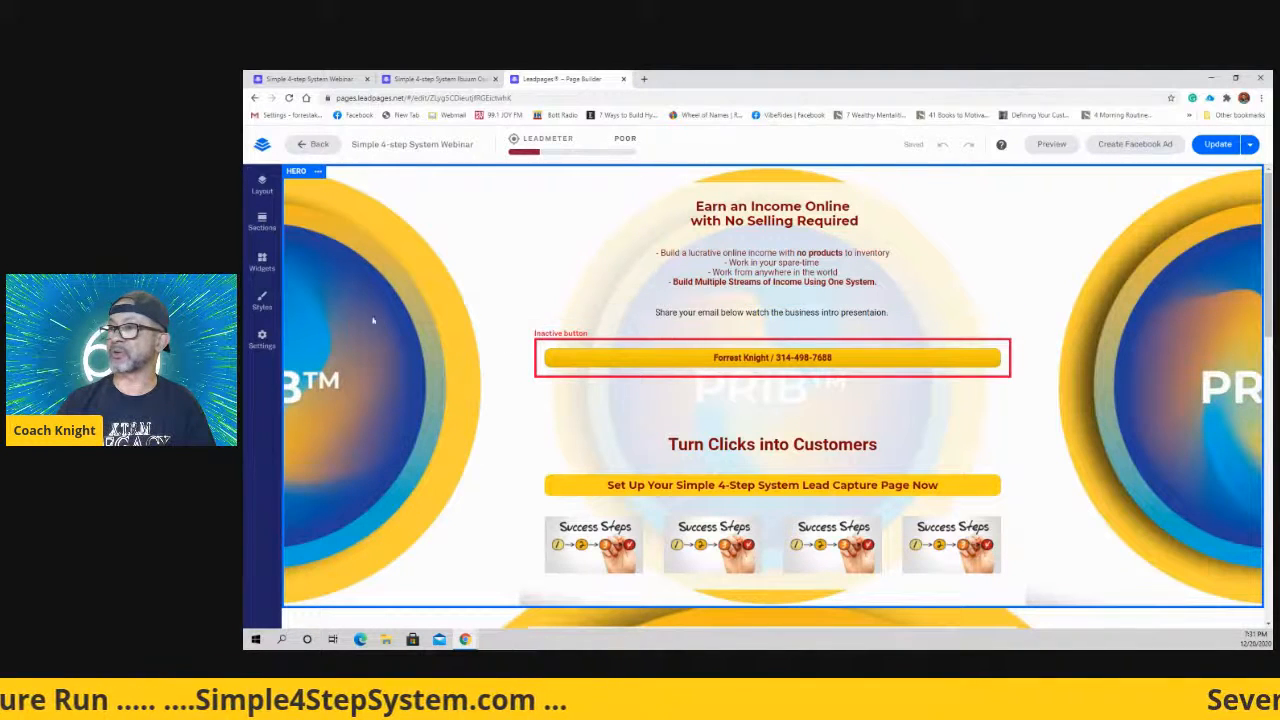
click(262, 262)
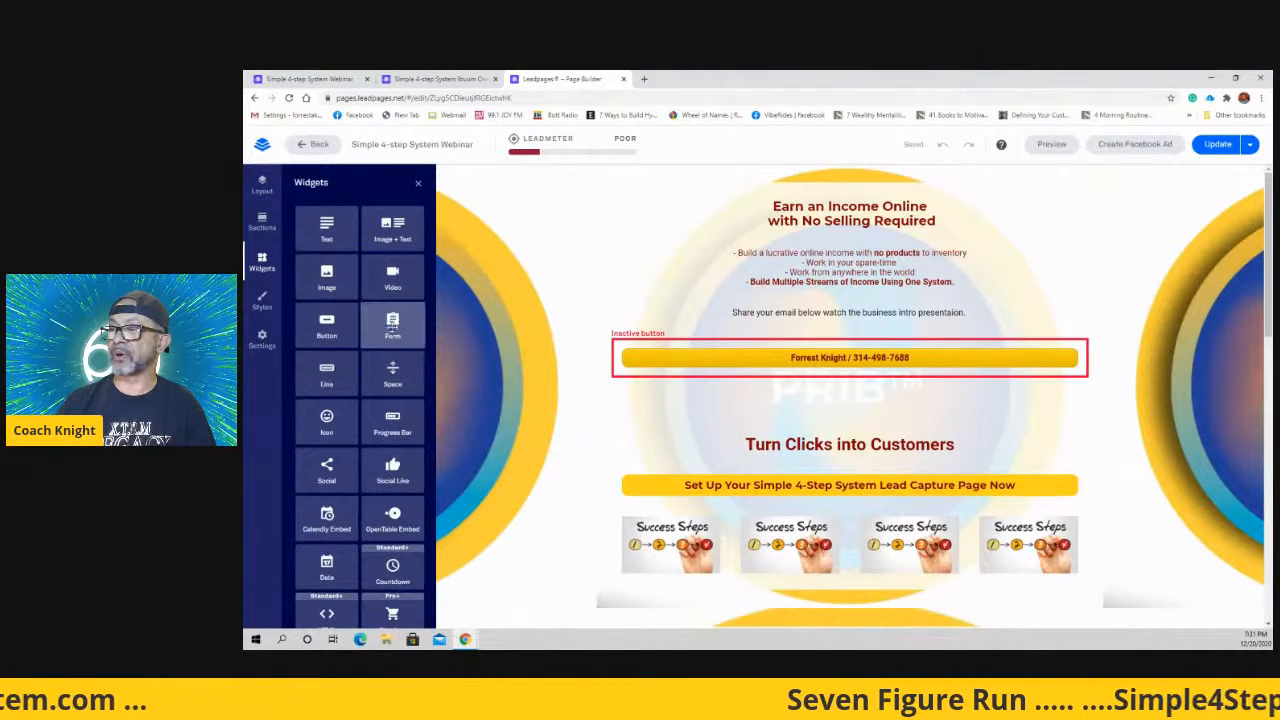
drag(390, 320, 845, 367)
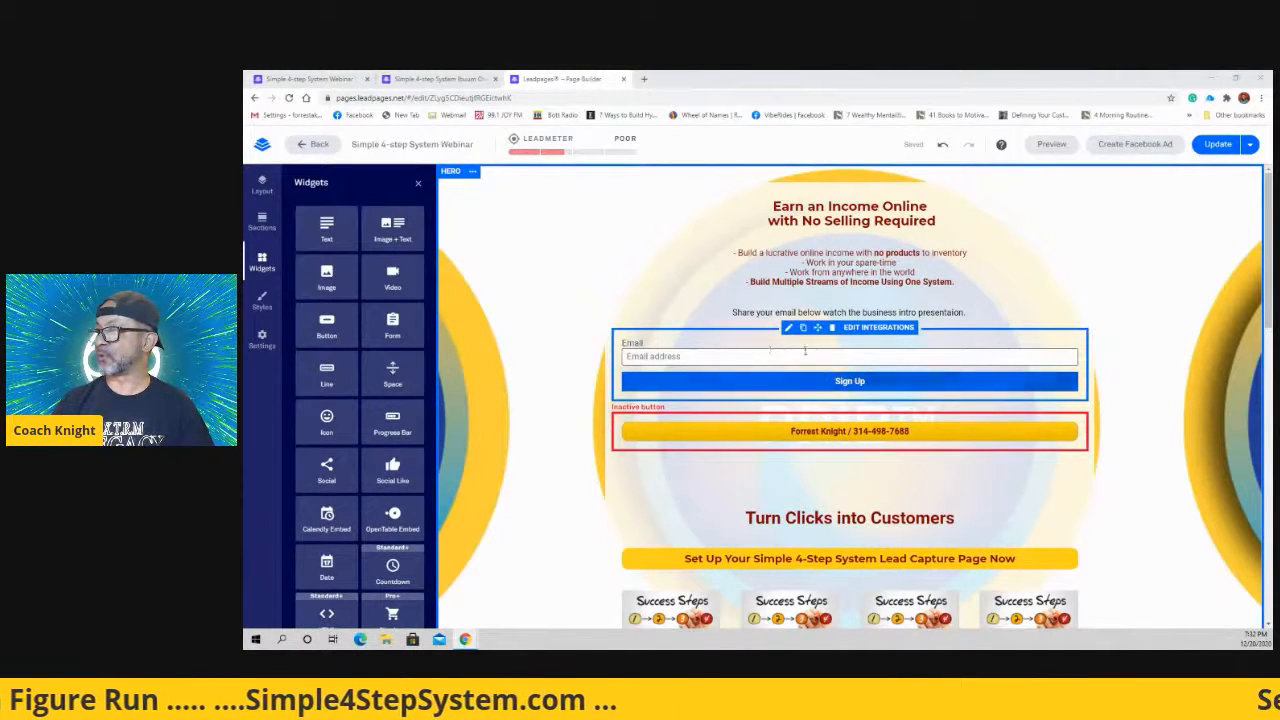
Step: Rename the new form, replacing "Webinar" in its name with "lead cxapture"
click(844, 369)
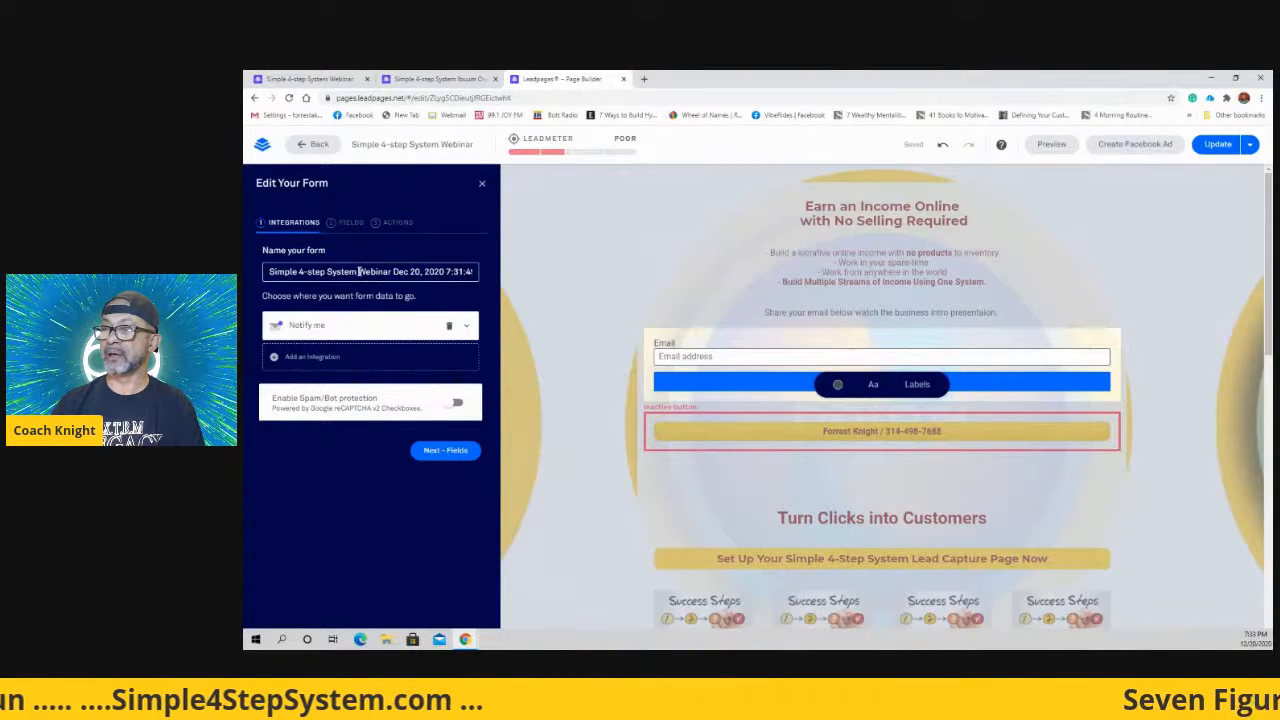
drag(359, 271, 386, 272)
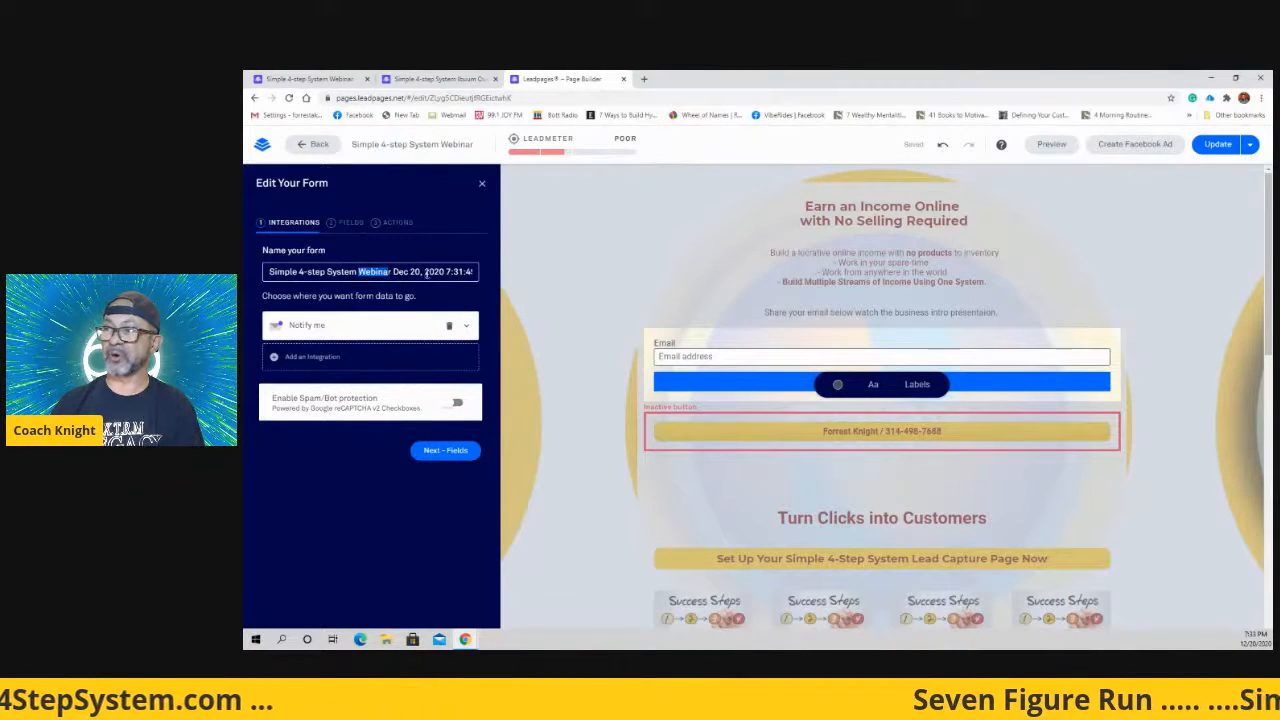
click(362, 274)
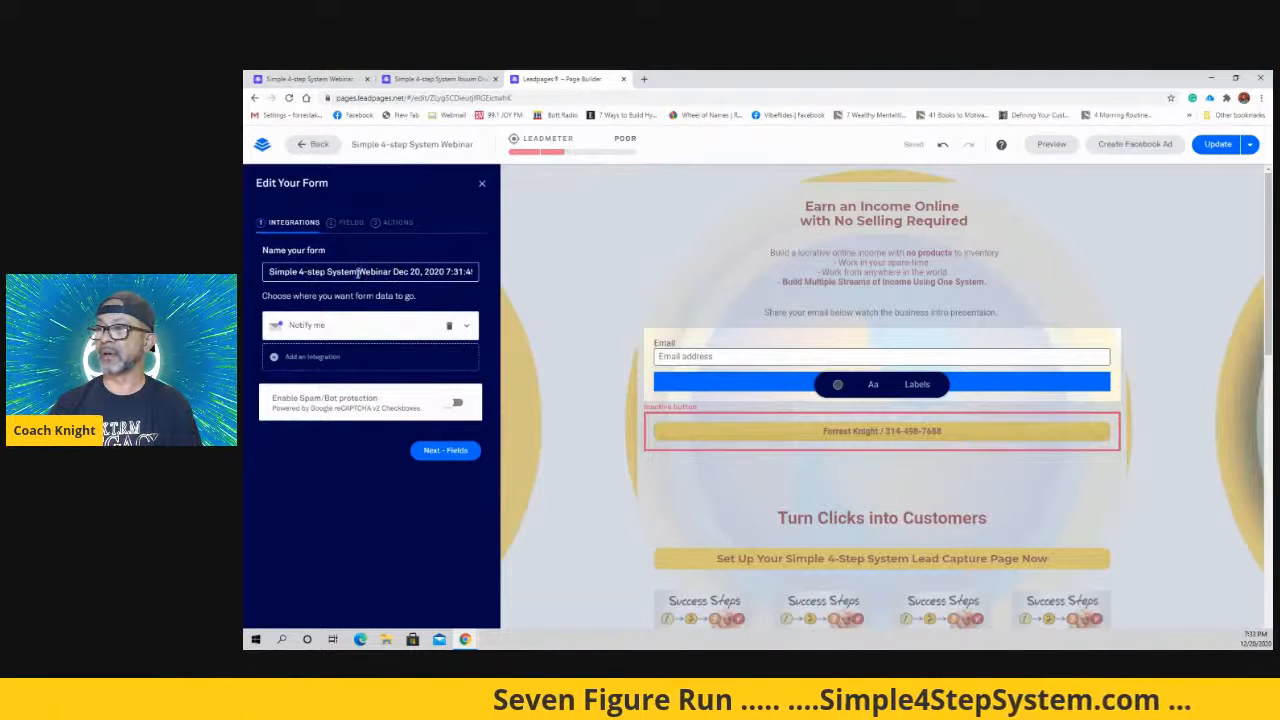
drag(359, 271, 396, 278)
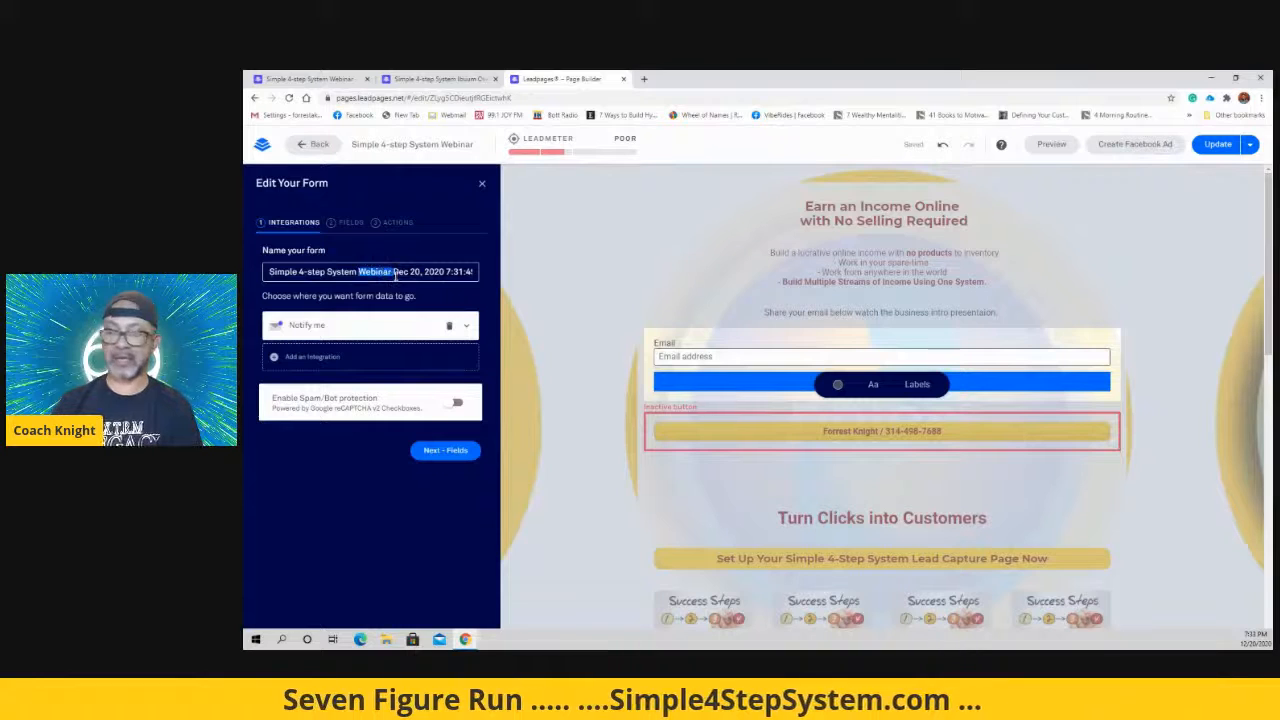
text(lead)
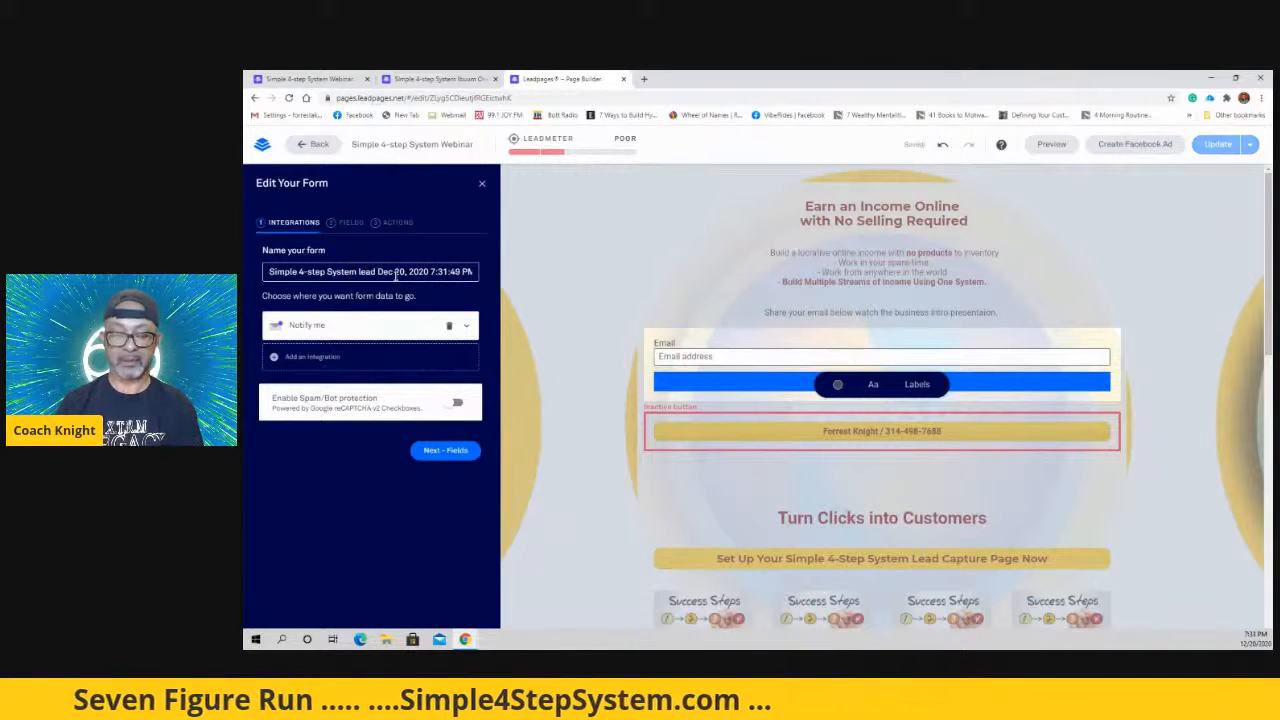
text( cxapture)
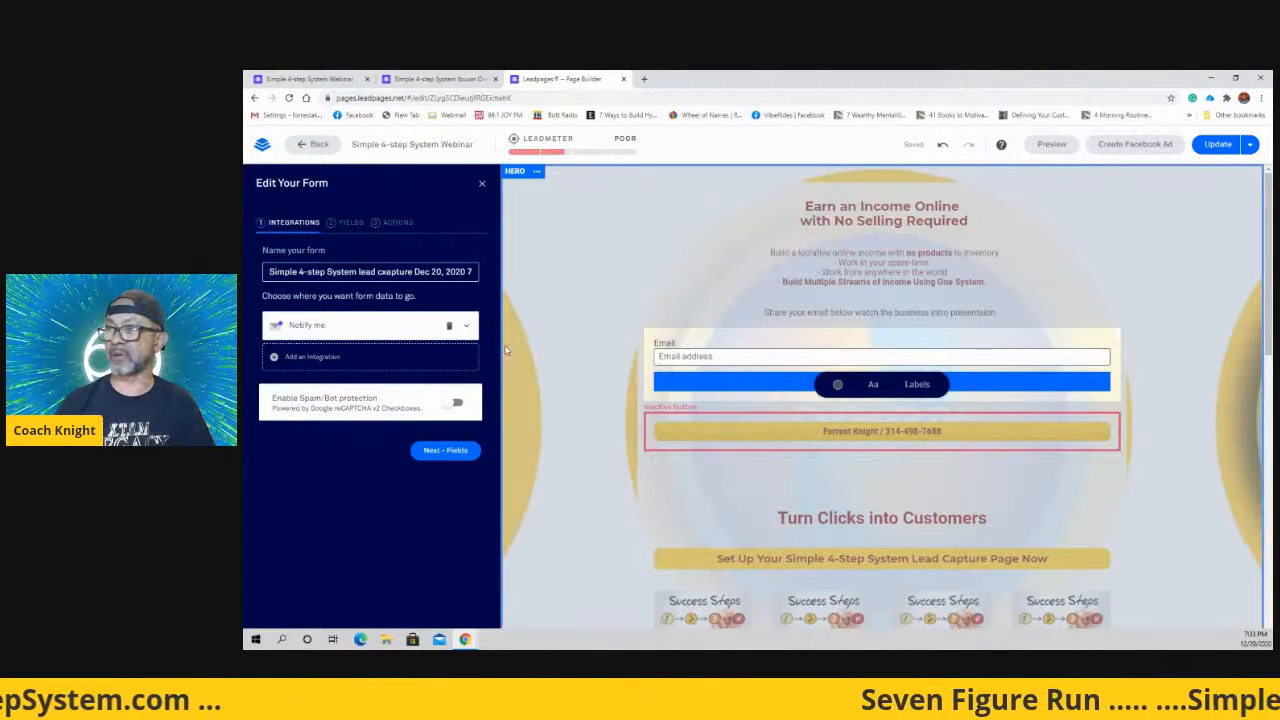
Step: Replace the recipient in the form's Notify me integration with the webinar email address, save it, and check the setting
click(466, 325)
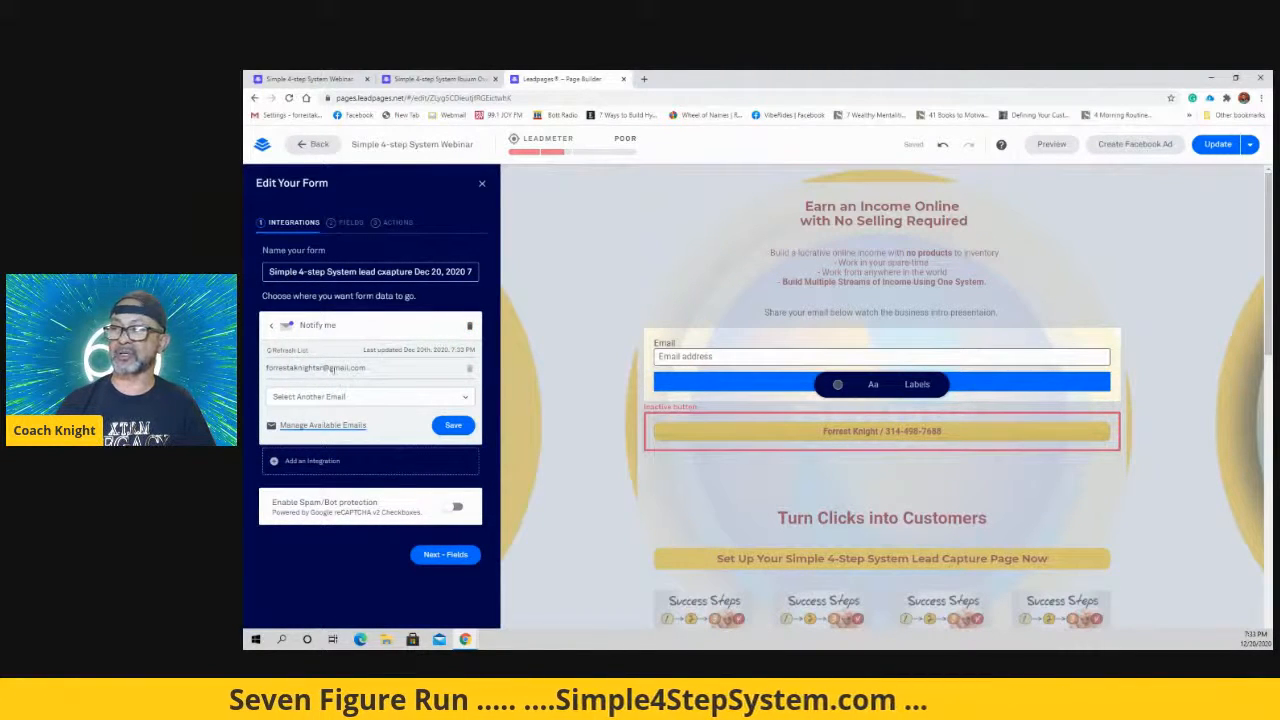
click(460, 397)
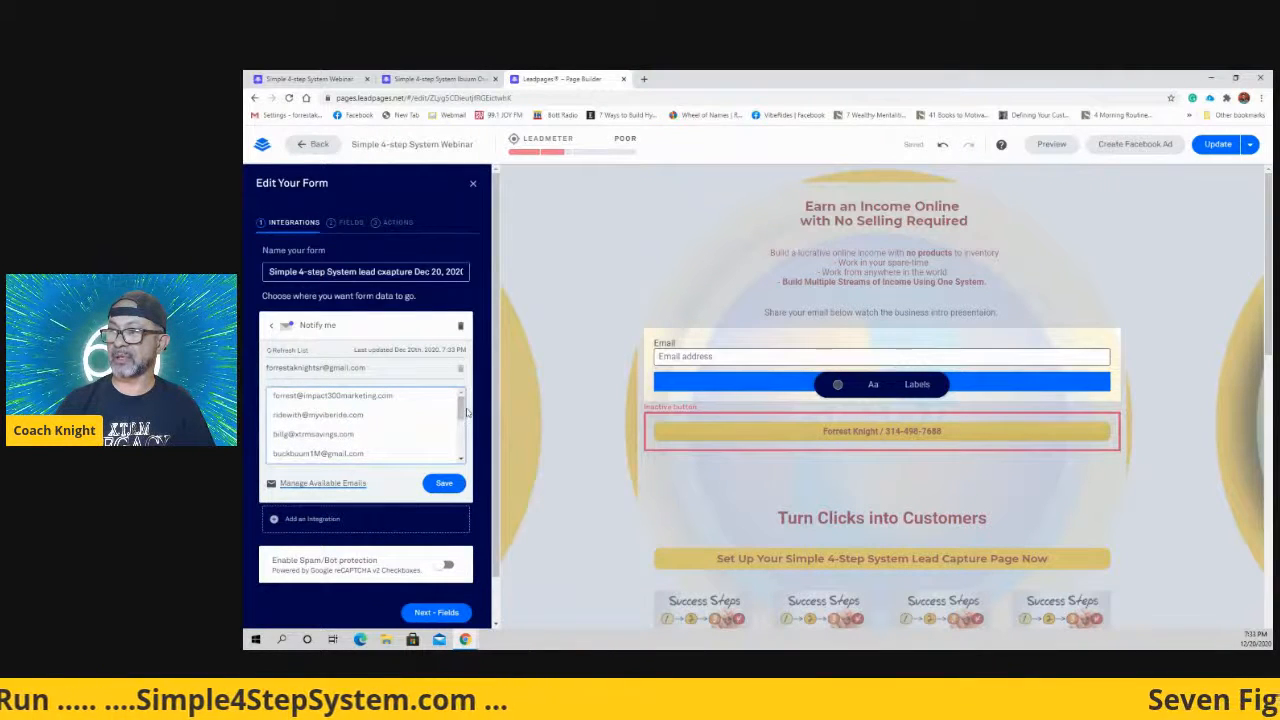
drag(460, 403, 460, 447)
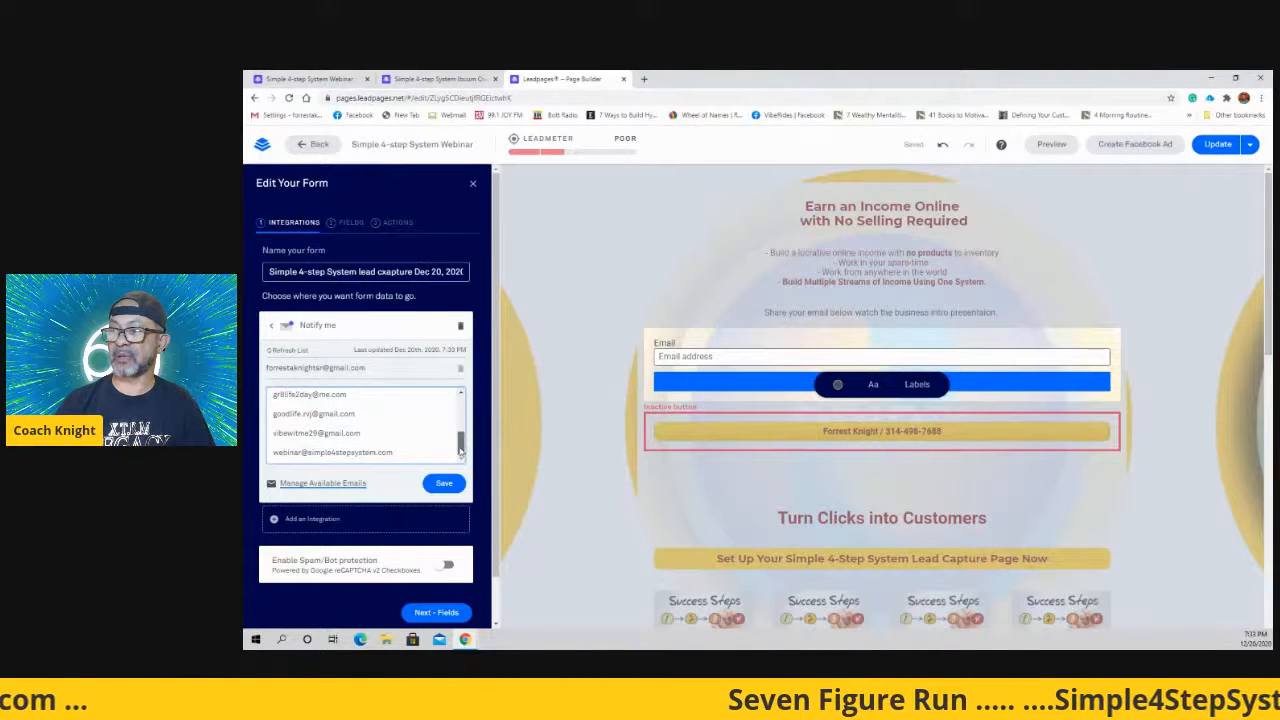
click(342, 453)
click(446, 506)
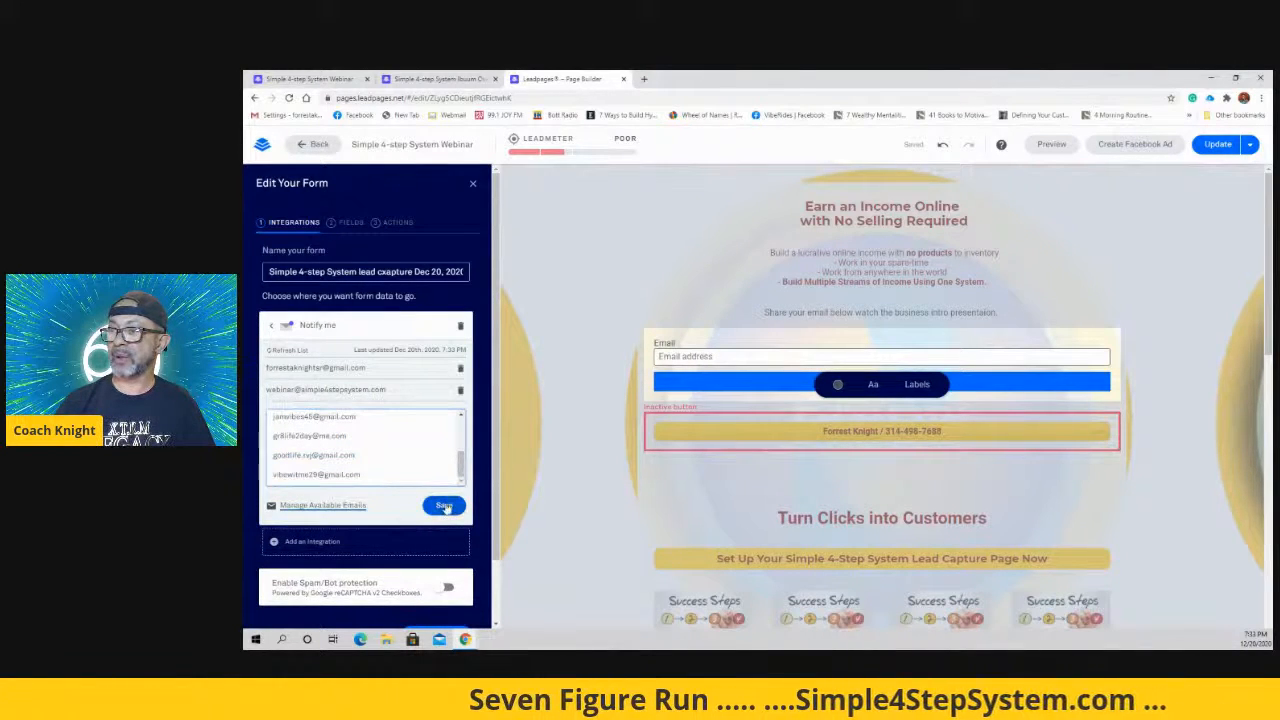
click(462, 371)
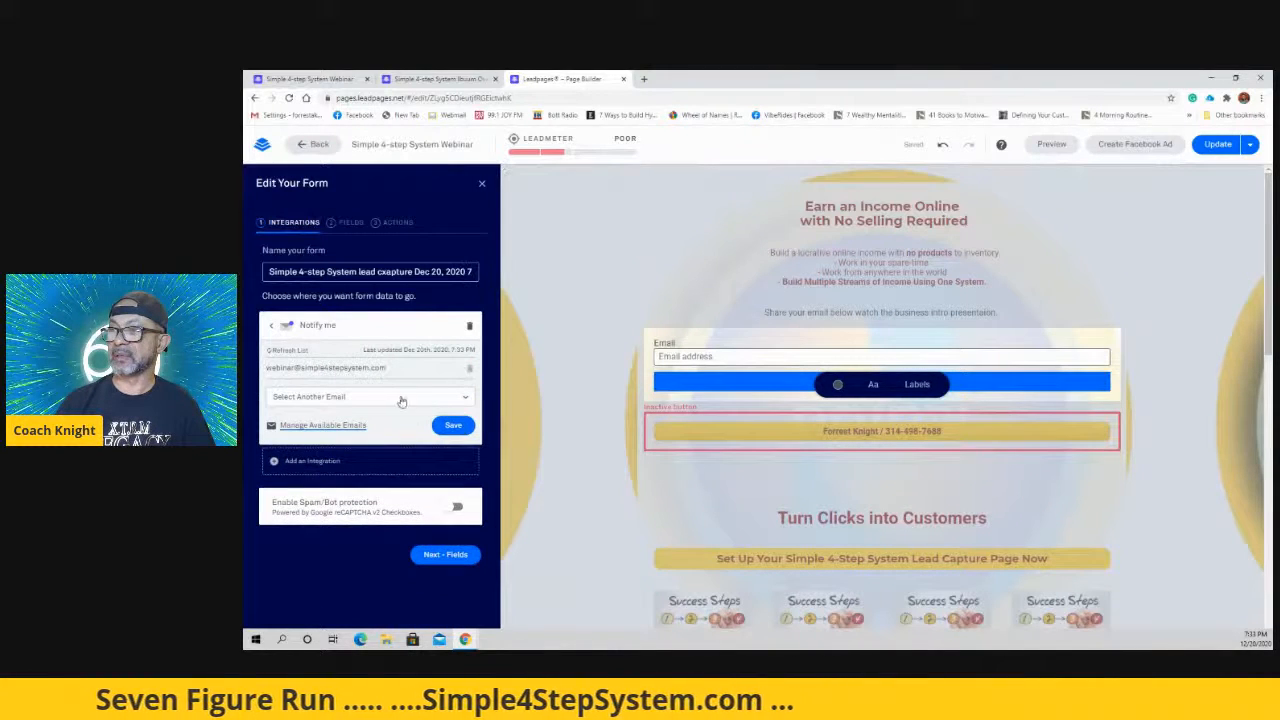
click(455, 430)
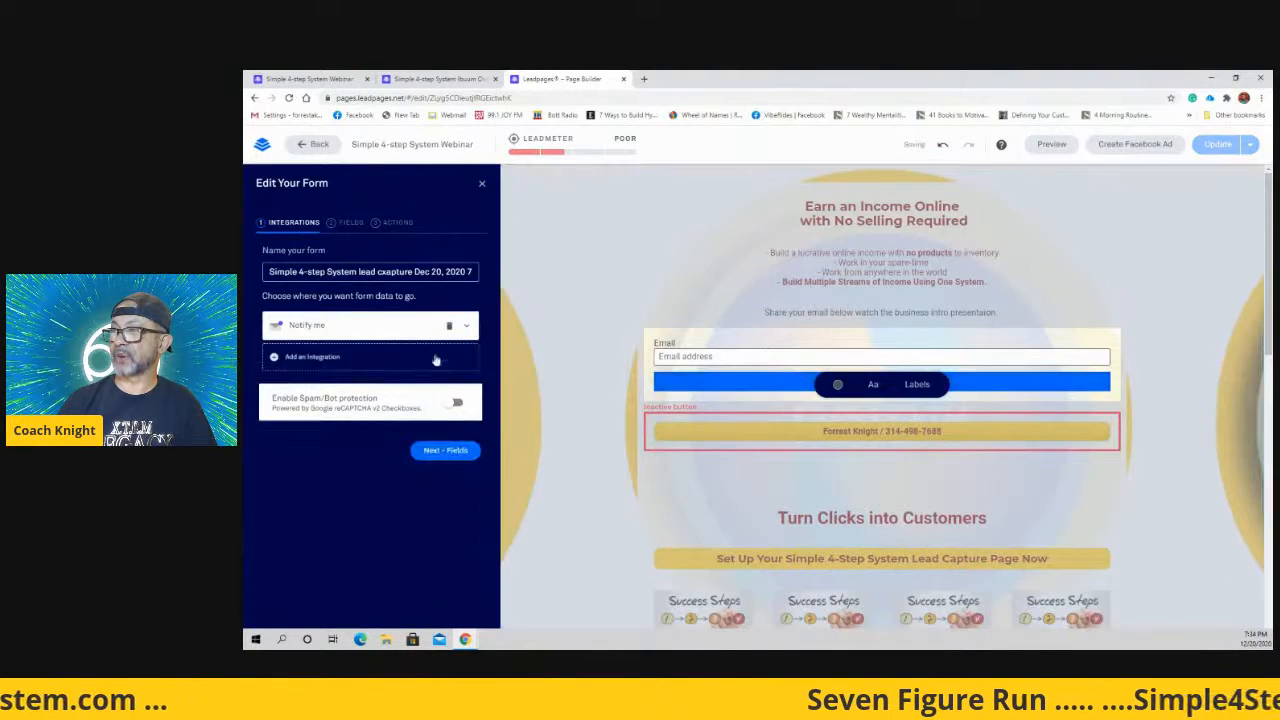
click(466, 327)
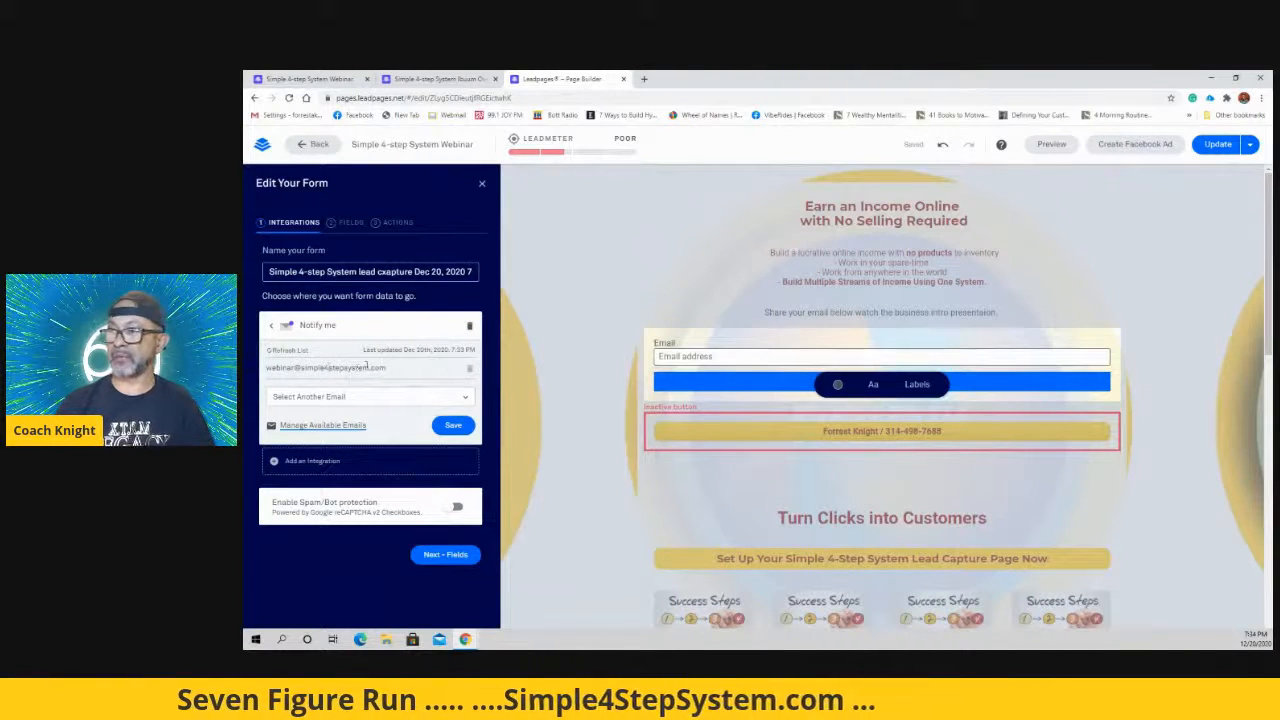
click(545, 400)
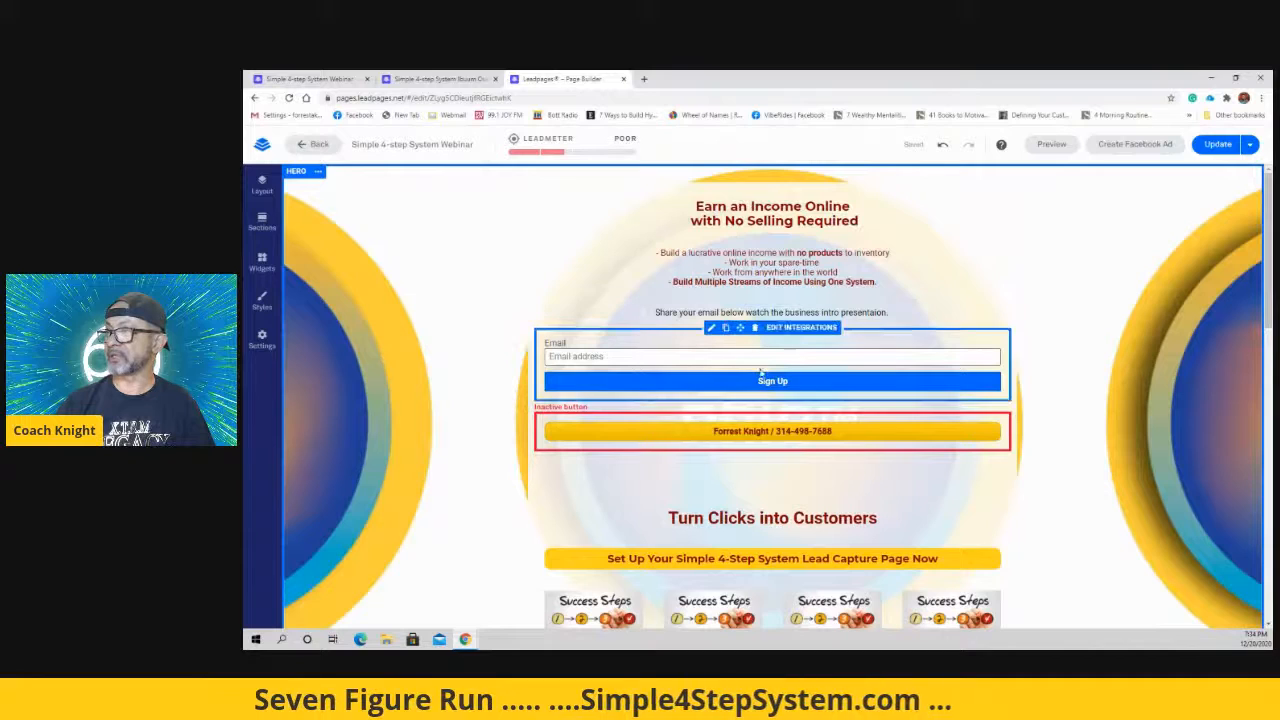
Step: Give the form's Sign Up button the yellow brand background and dark red text
click(785, 428)
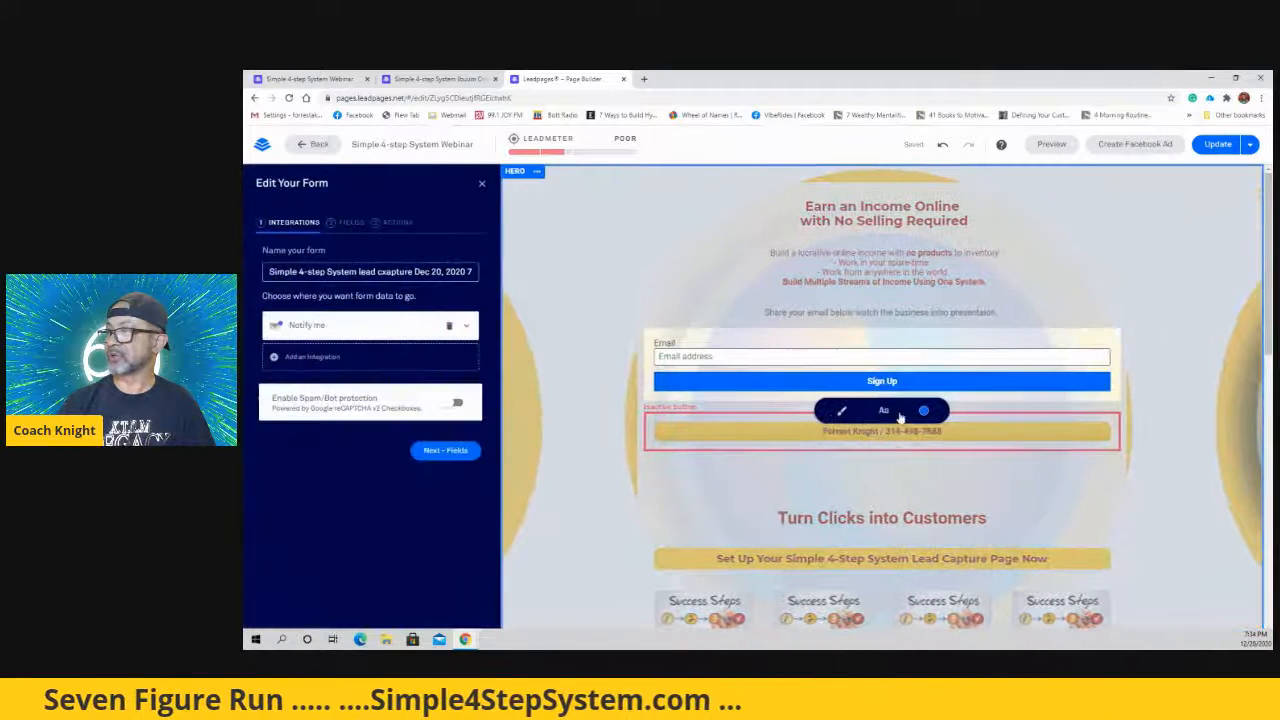
click(923, 411)
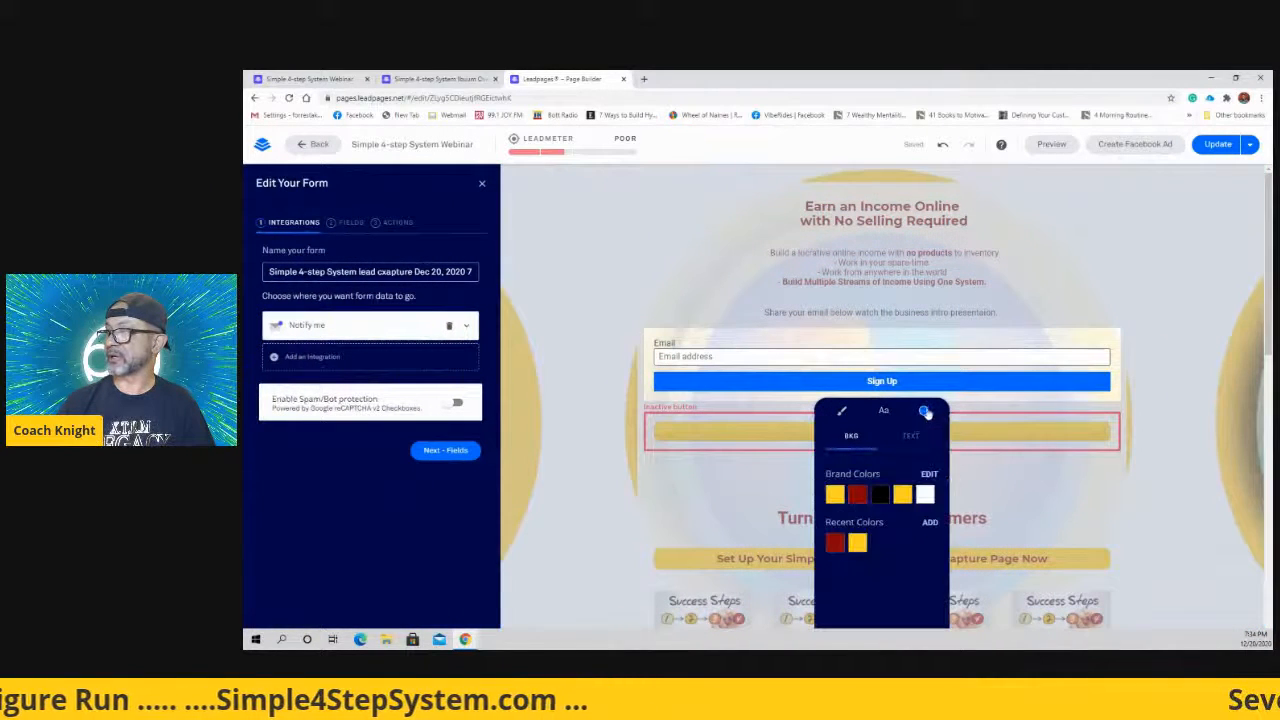
click(902, 494)
click(923, 435)
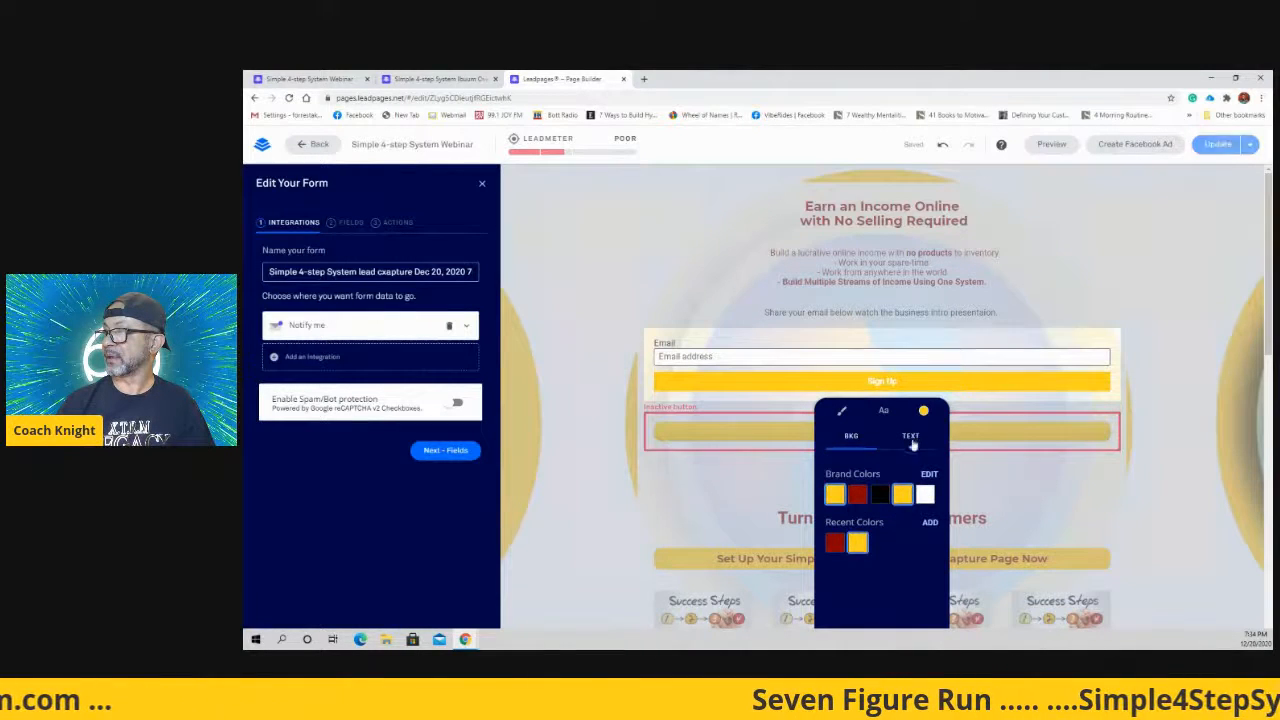
click(857, 494)
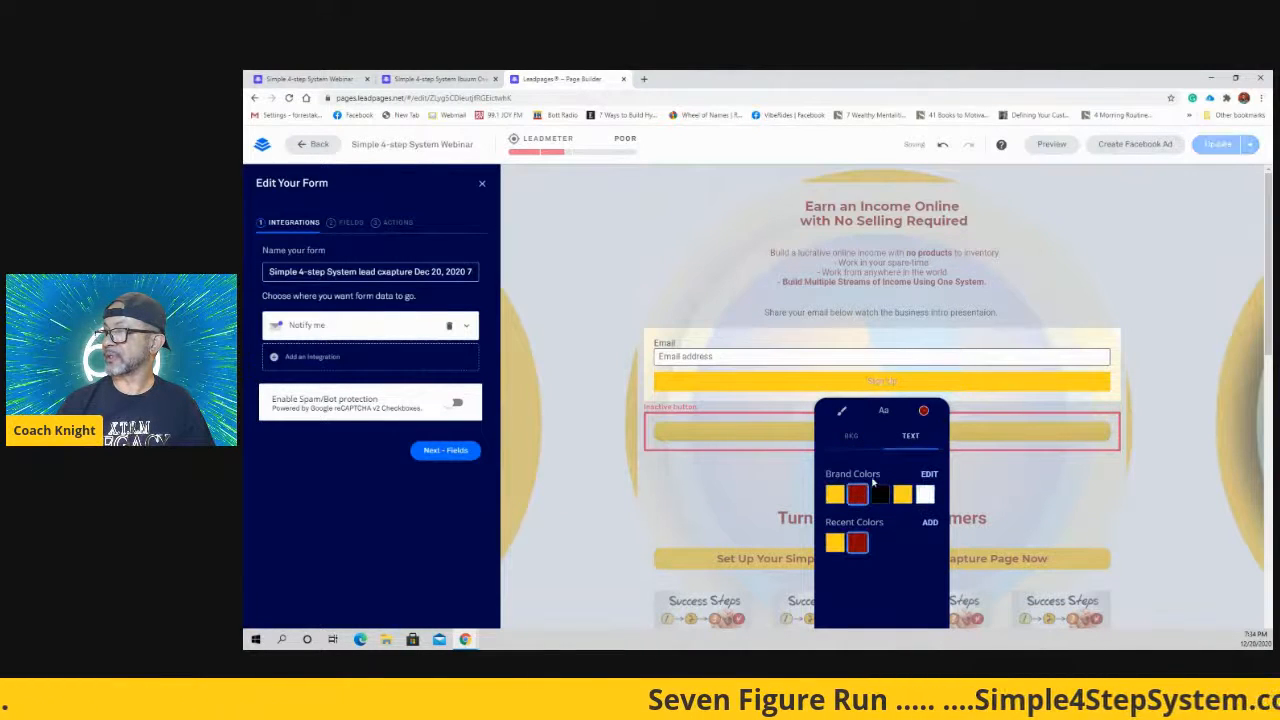
Step: Set the Sign Up button's text size to 6 and its corner shape to Rounded
click(884, 412)
drag(879, 434, 887, 436)
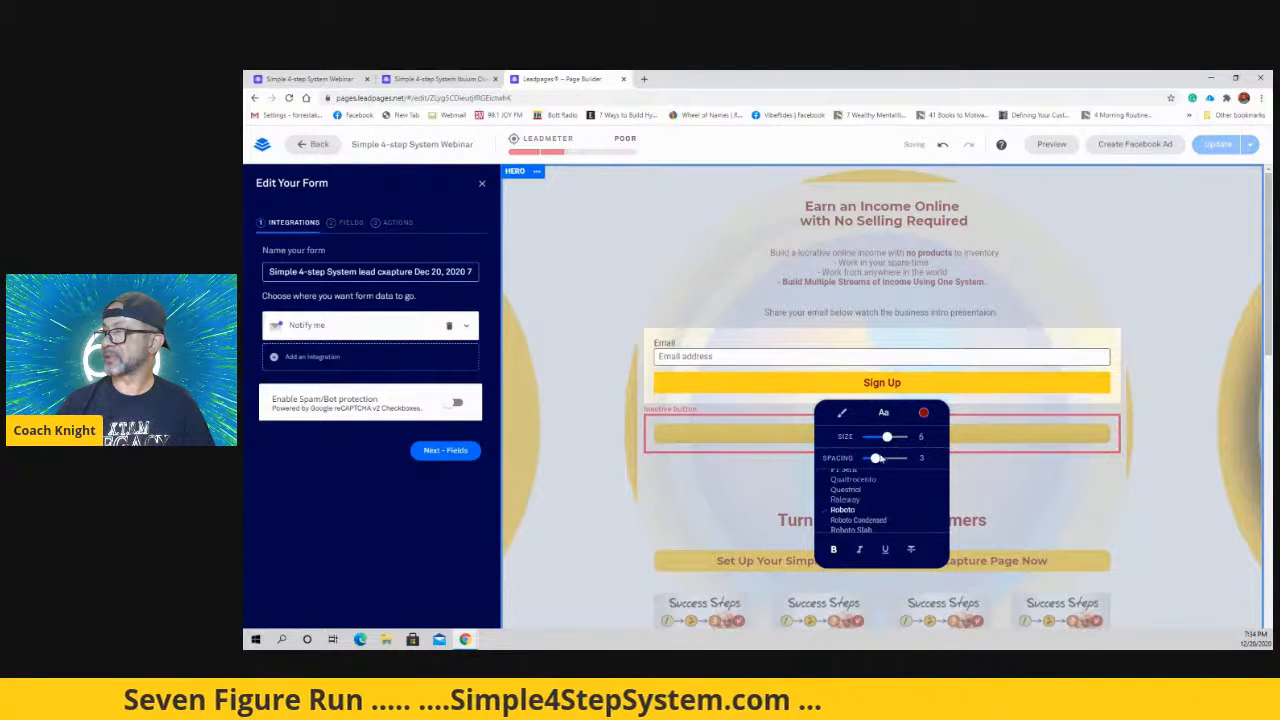
click(841, 414)
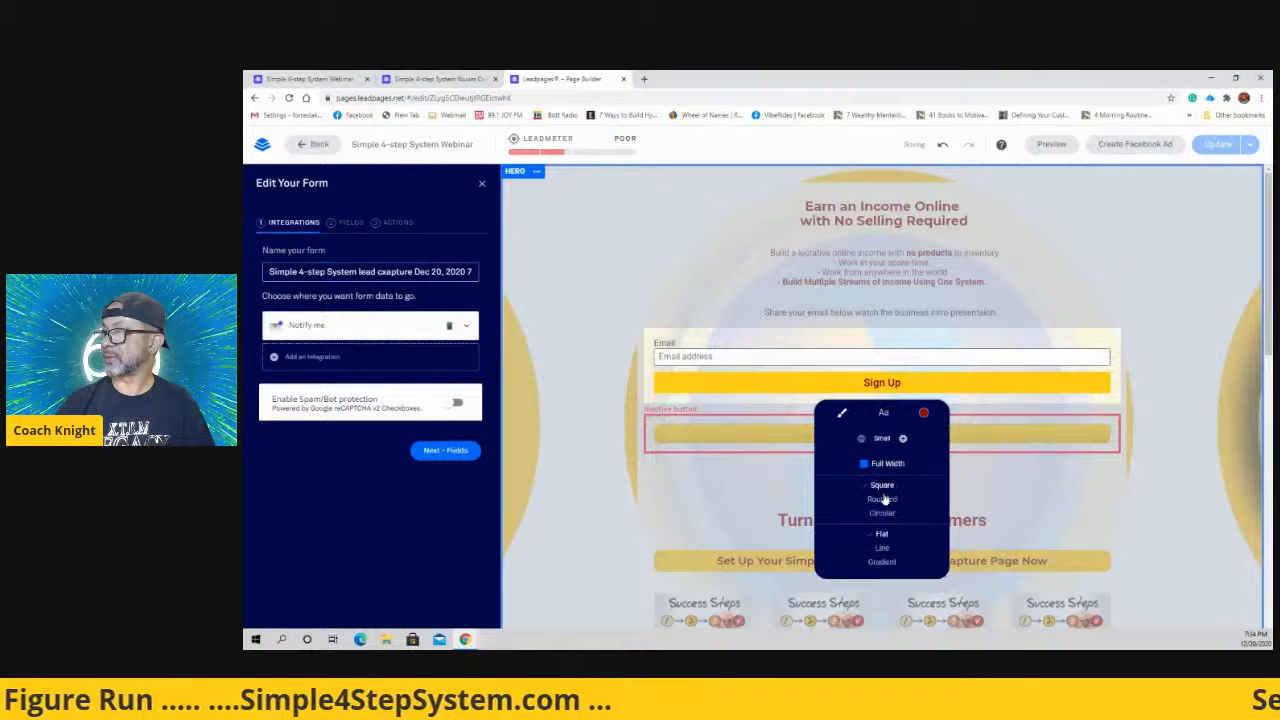
click(884, 500)
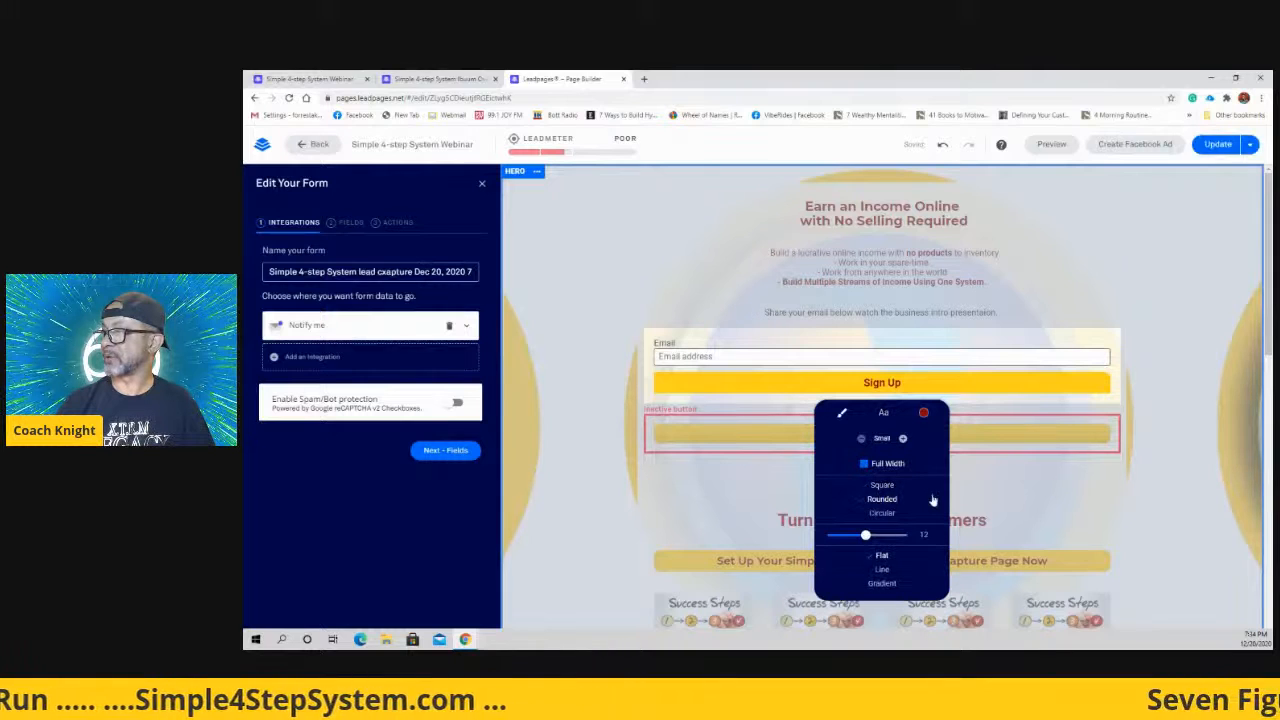
click(978, 468)
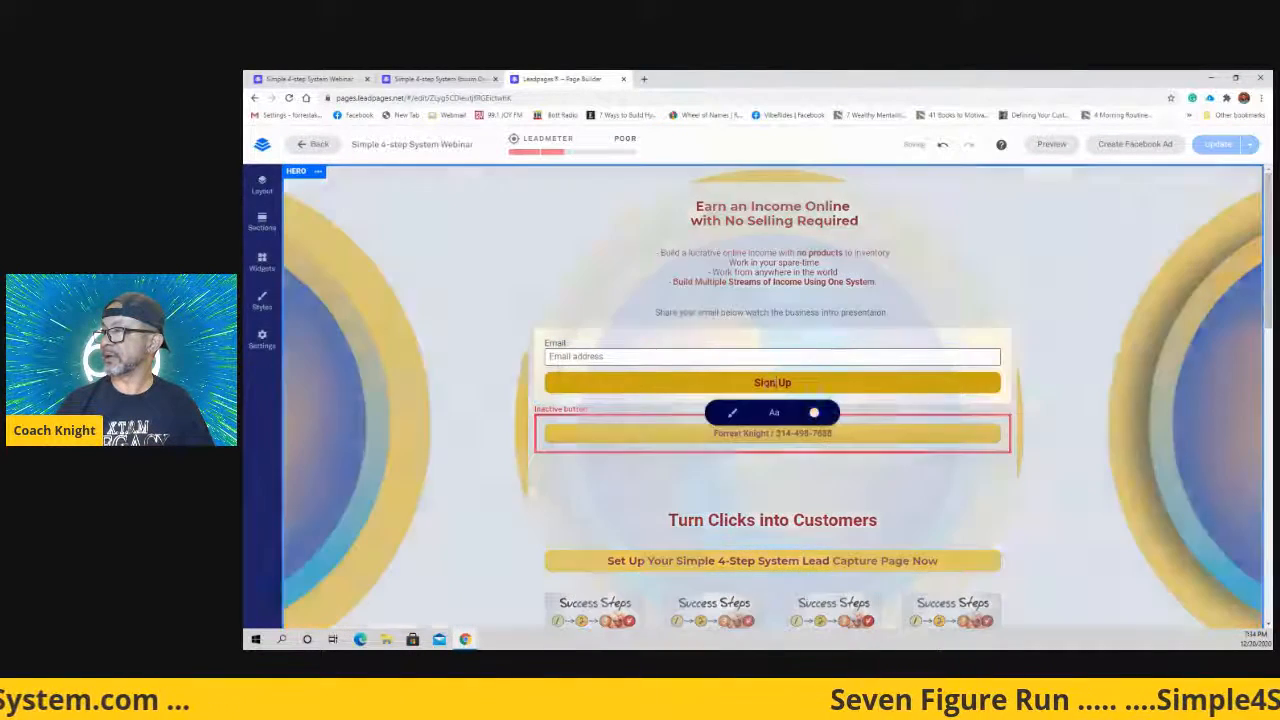
Step: Replace the form's Sign Up button label with "Watch The Business Overview Click Here"
drag(906, 382, 863, 382)
text(W)
key(BackSpace)
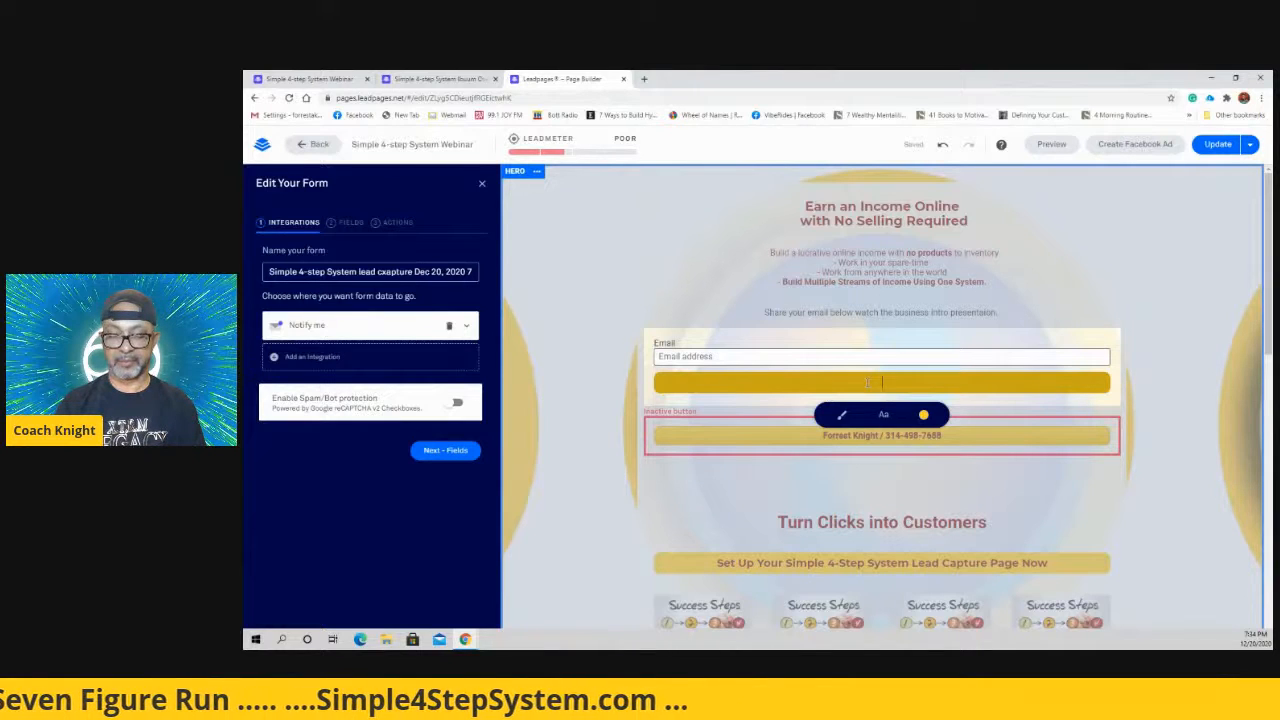
text(W)
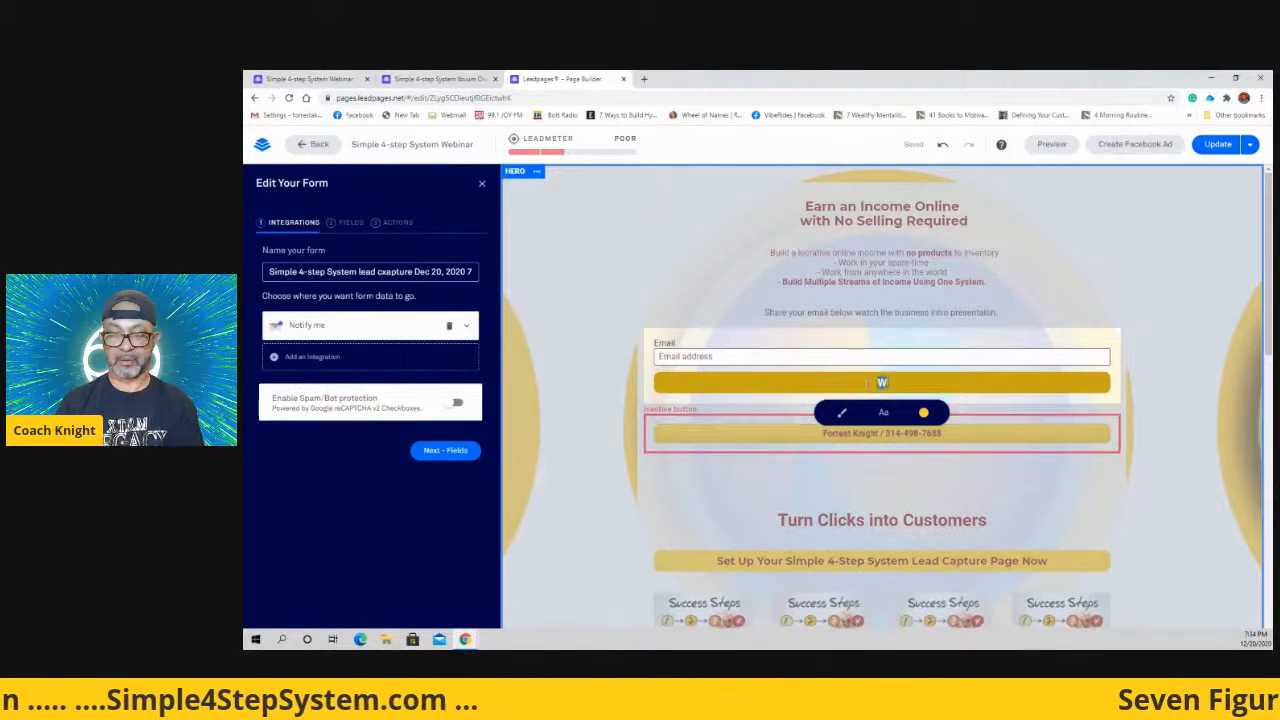
key(BackSpace)
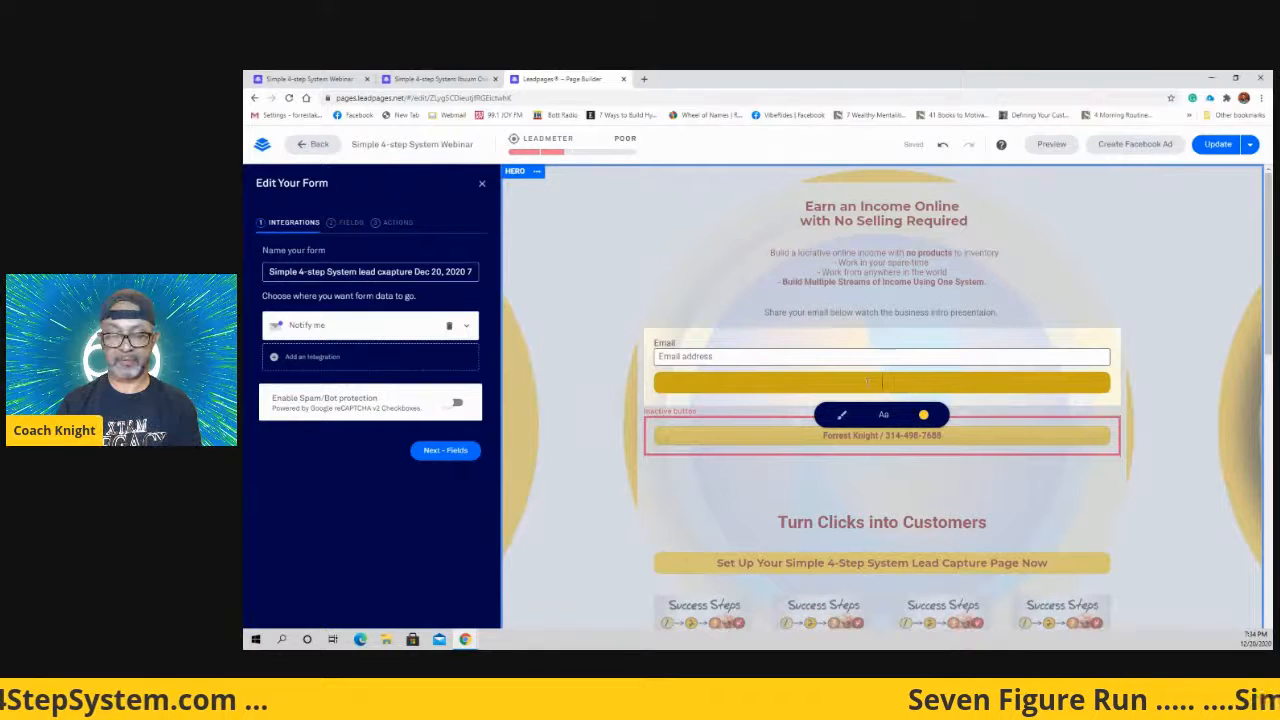
text(Wat)
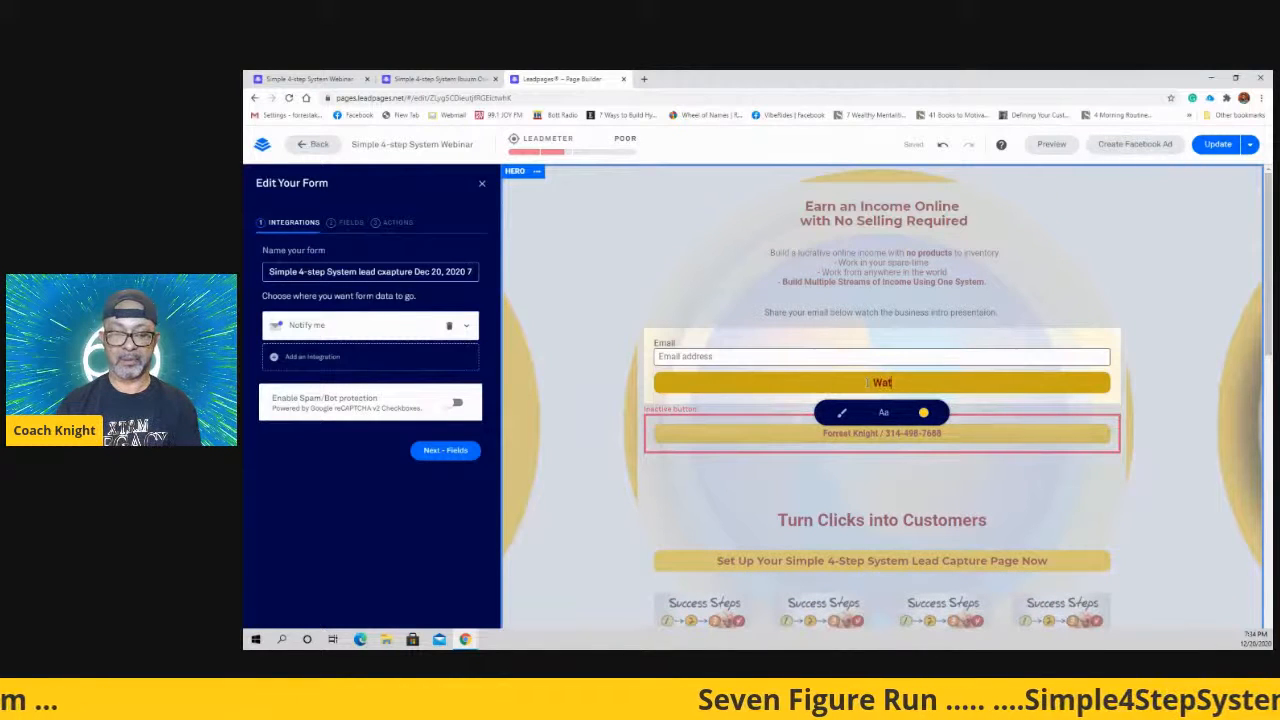
key(BackSpace)
key(BackSpace)
key(BackSpace)
text(The B)
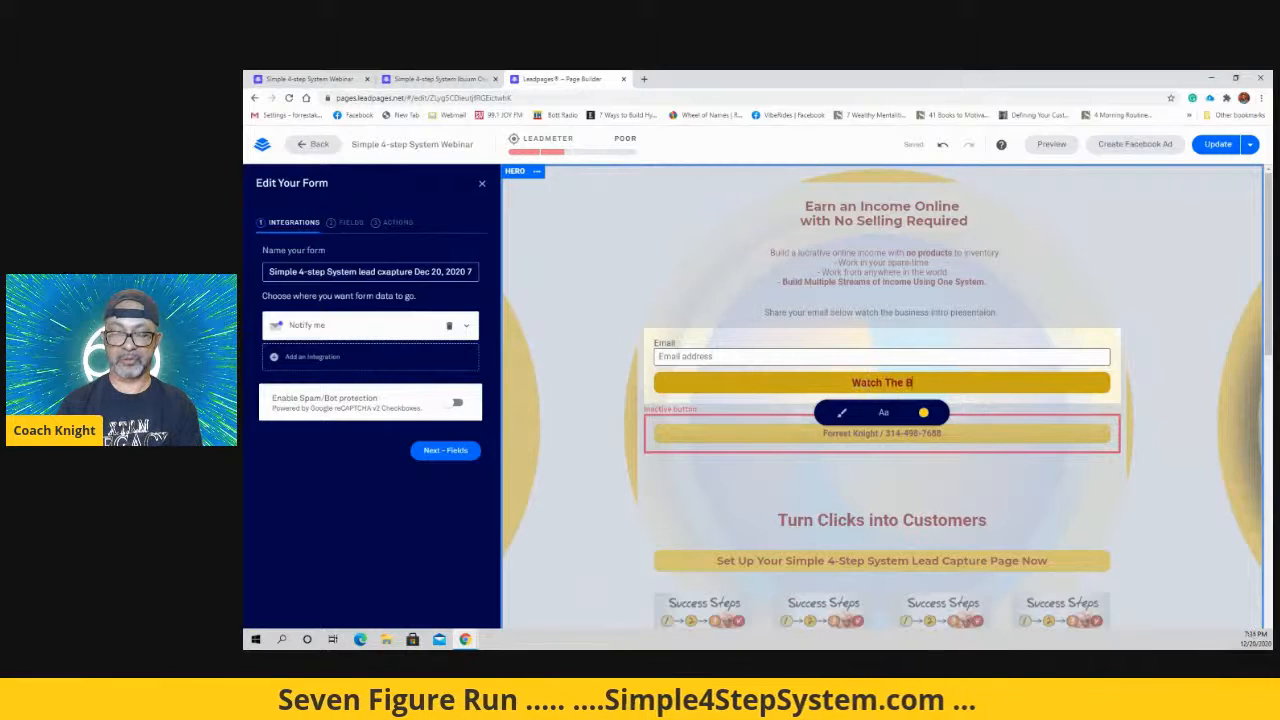
text(usiness Overview Cl)
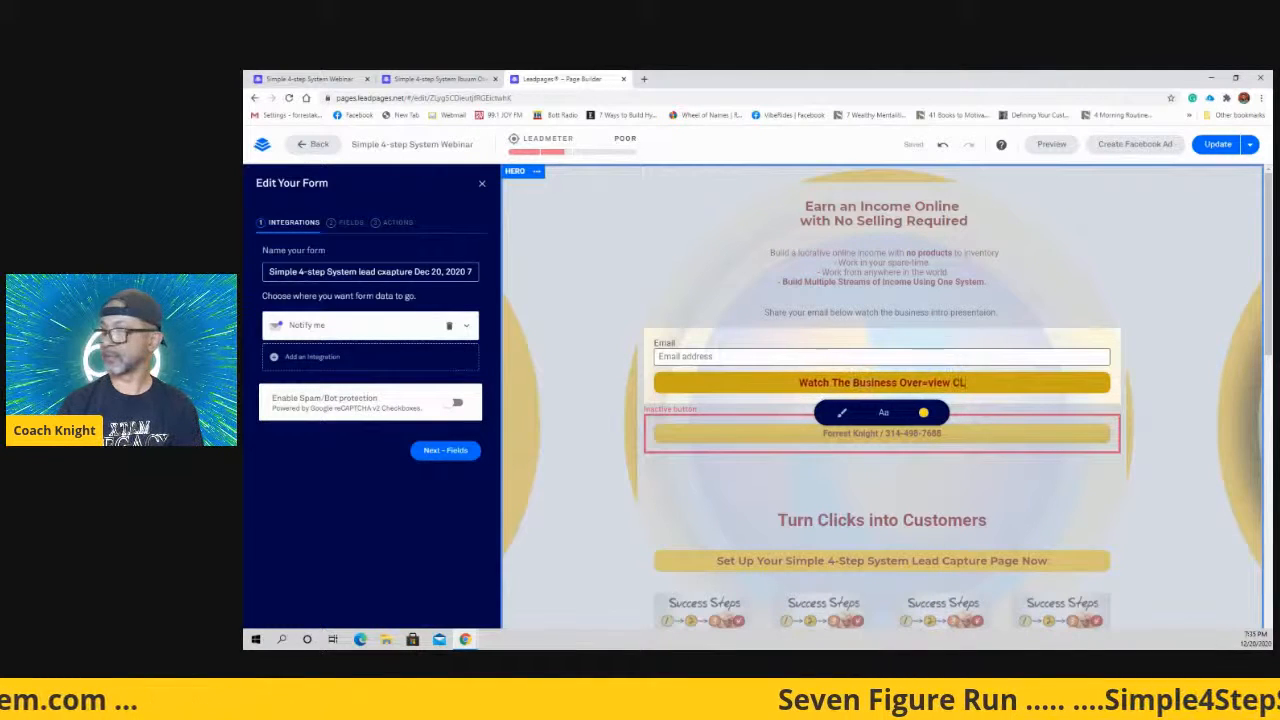
key(BackSpace)
key(BackSpace)
key(BackSpace)
key(BackSpace)
key(BackSpace)
key(BackSpace)
key(BackSpace)
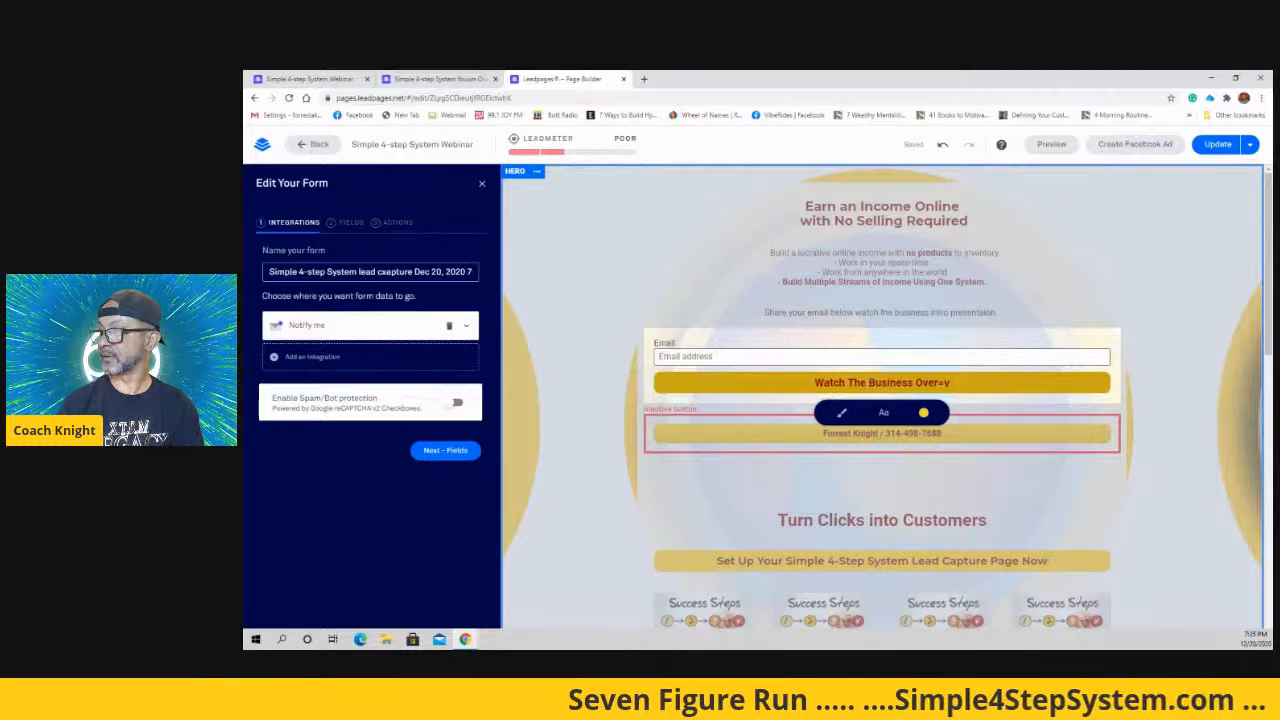
text(view Clikc)
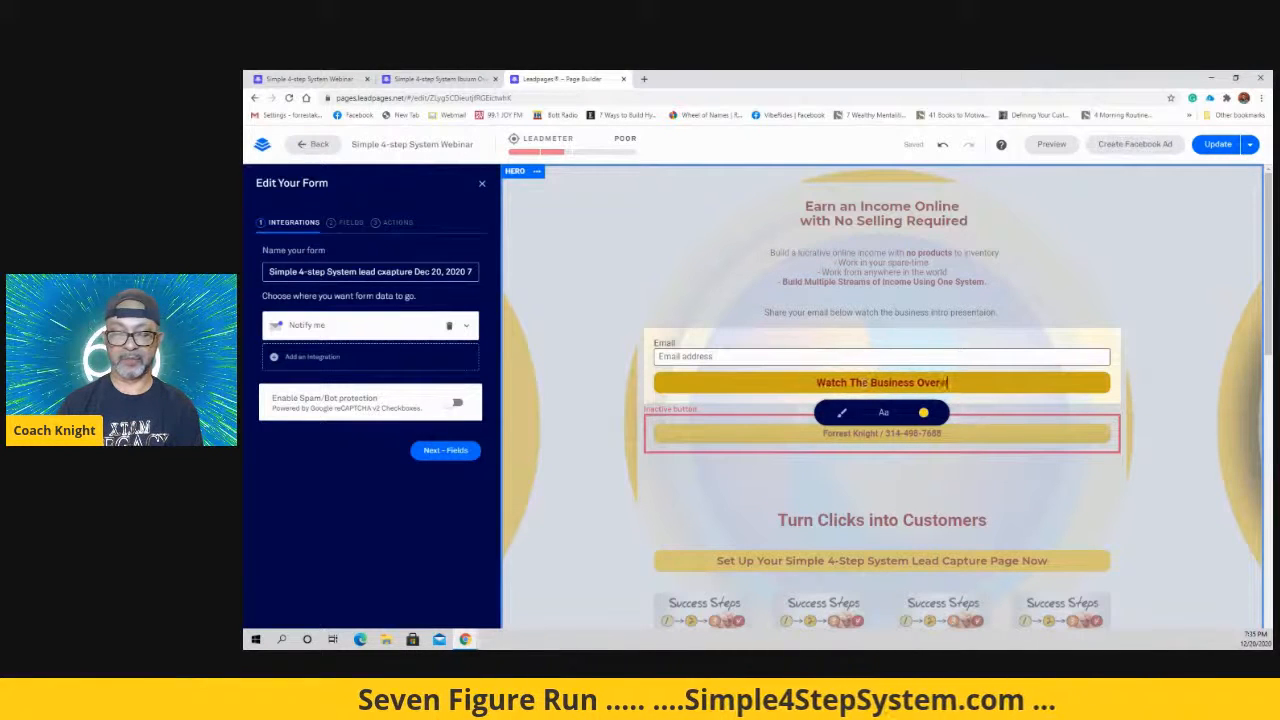
text( HDer)
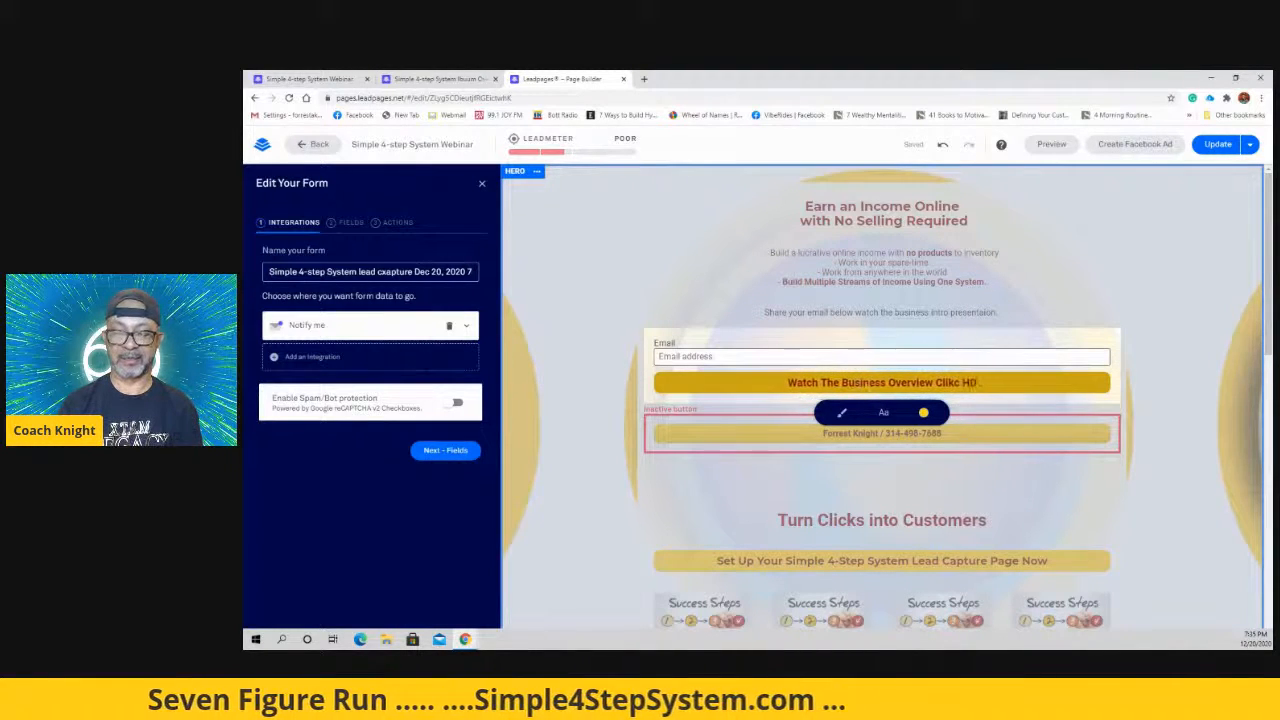
key(BackSpace)
key(BackSpace)
key(BackSpace)
text(ere)
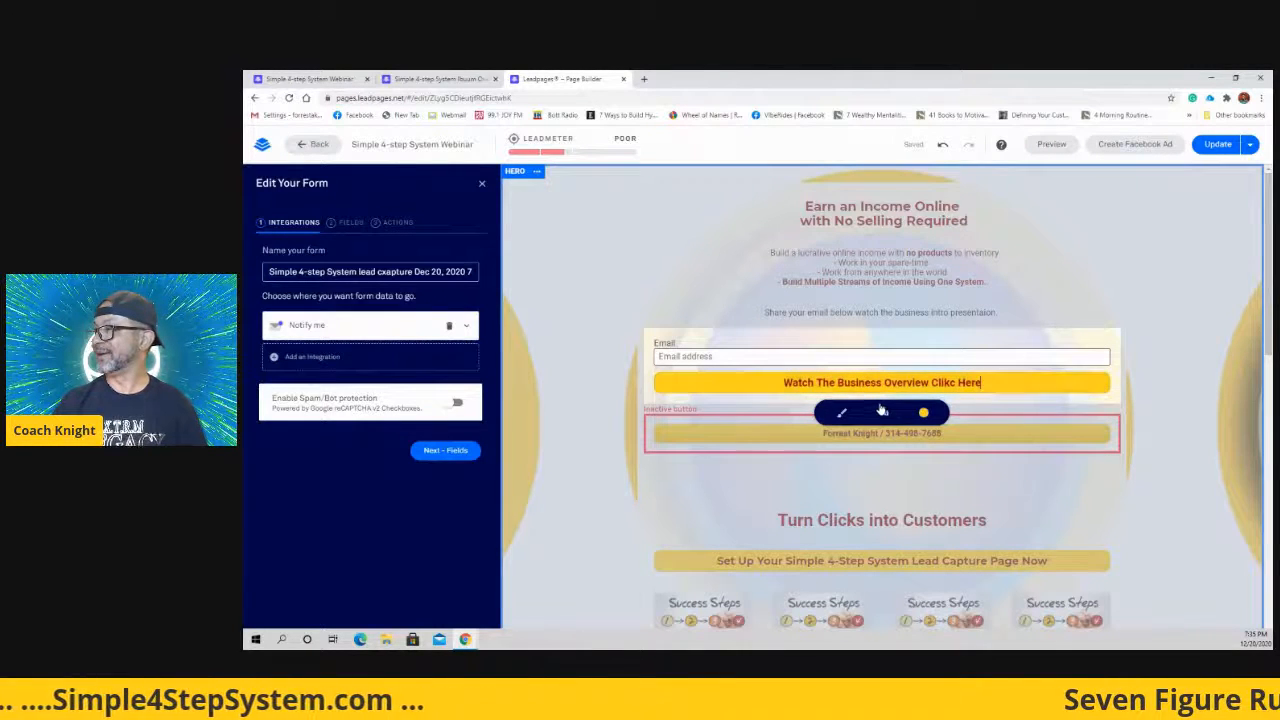
click(1045, 409)
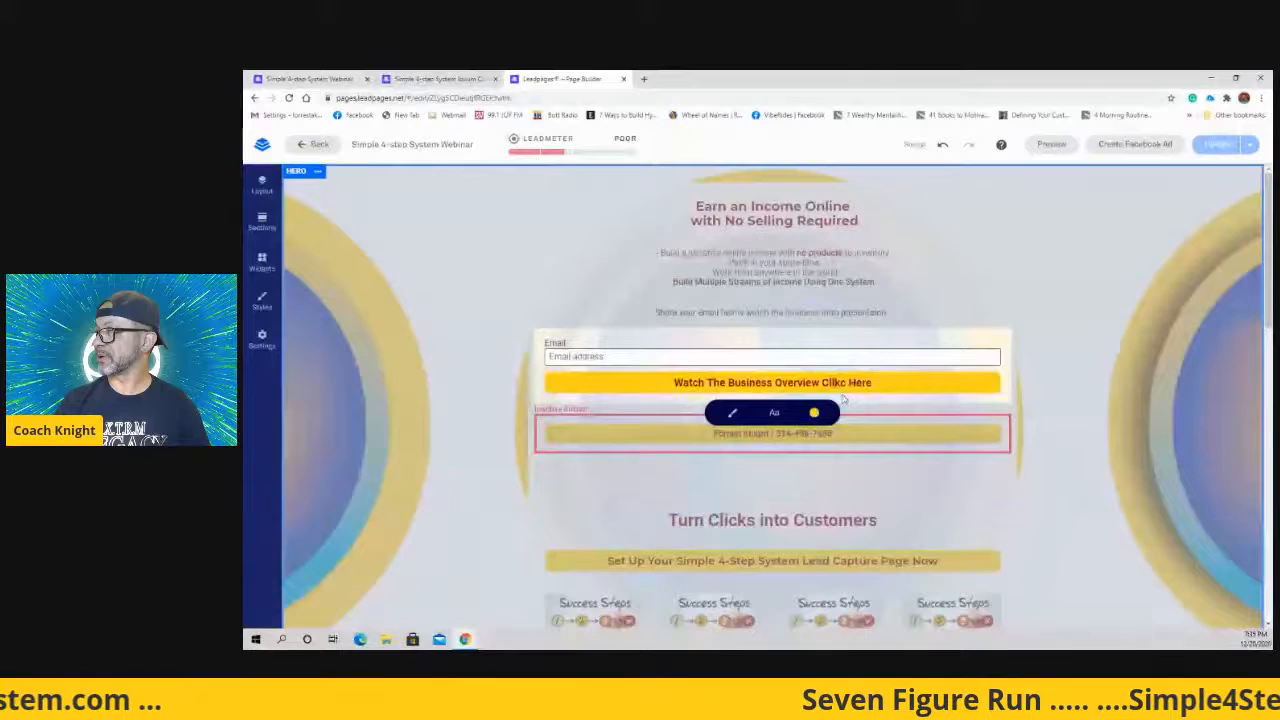
click(843, 398)
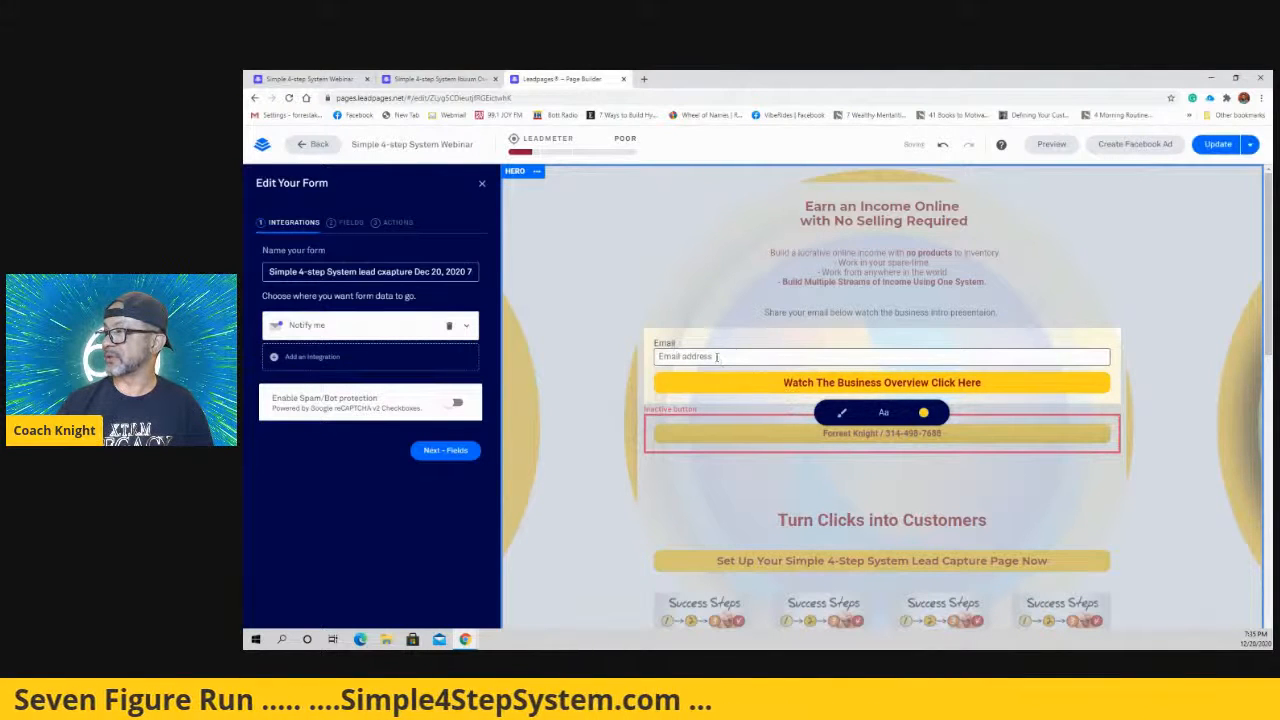
Step: Set the form to send visitors to the Simple 4-step System Ibuum Overview landing page, and save the form settings
click(721, 356)
click(778, 418)
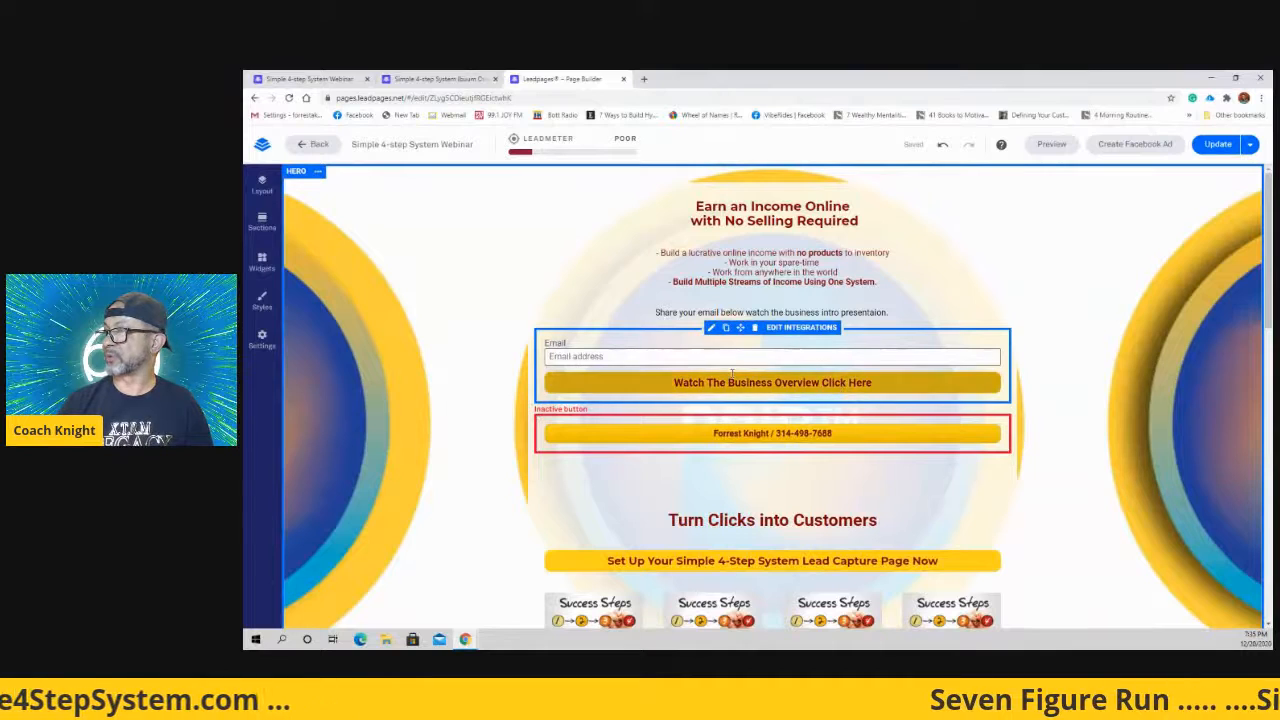
click(566, 366)
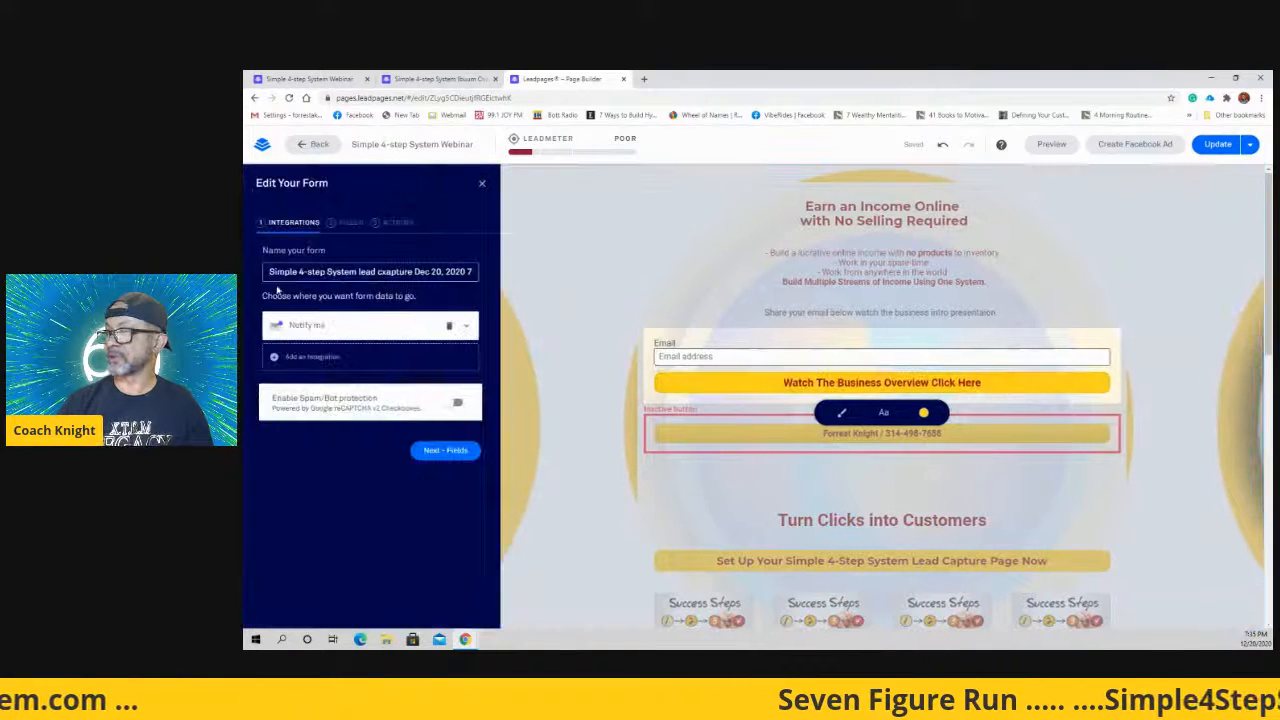
click(446, 450)
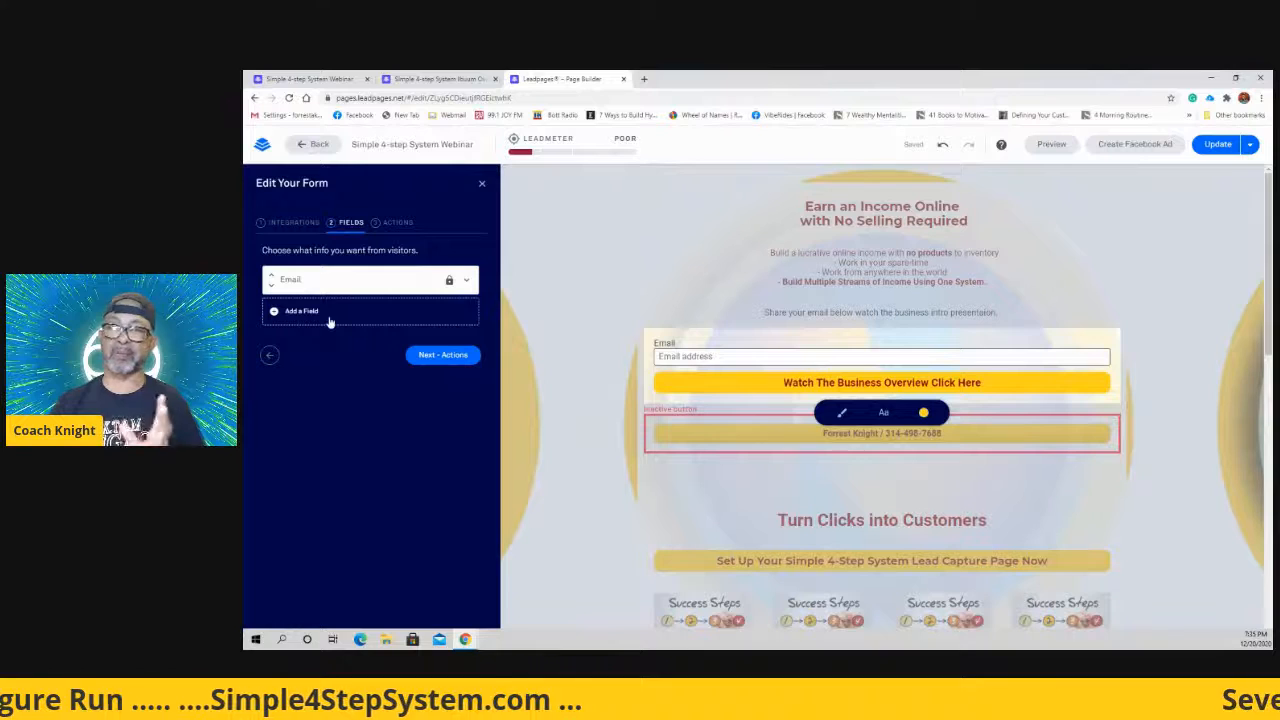
click(450, 357)
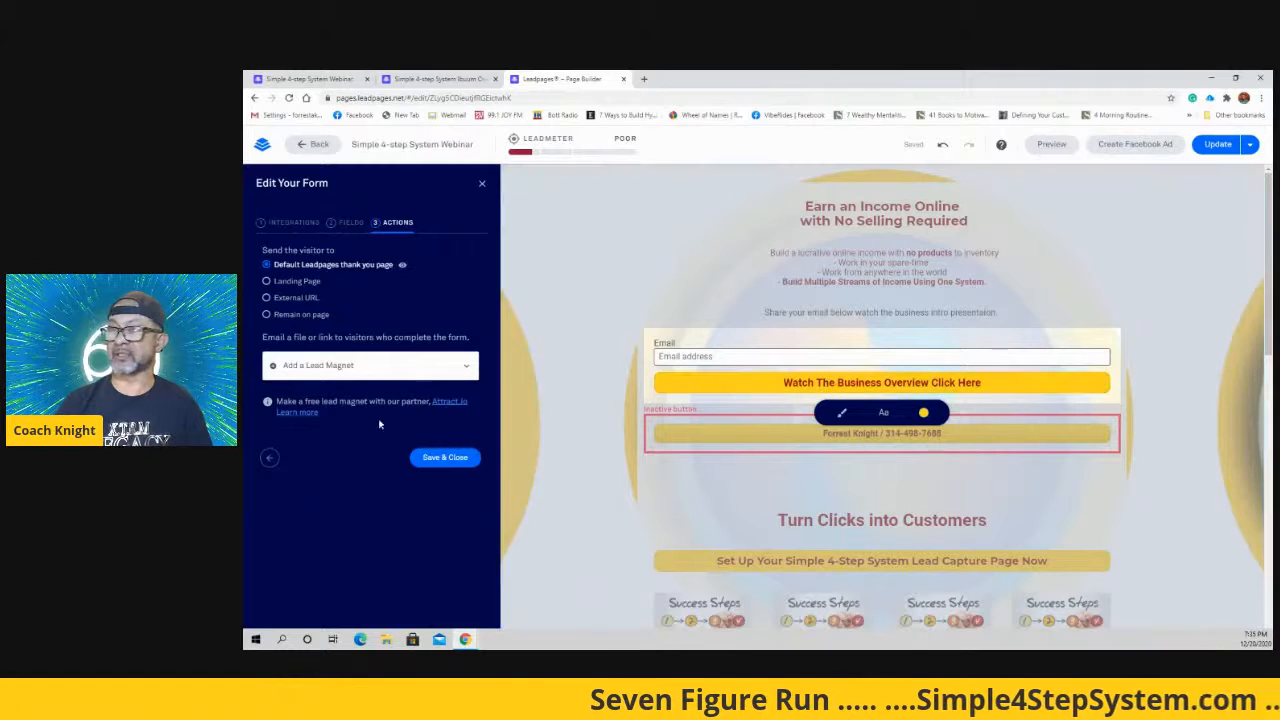
click(296, 281)
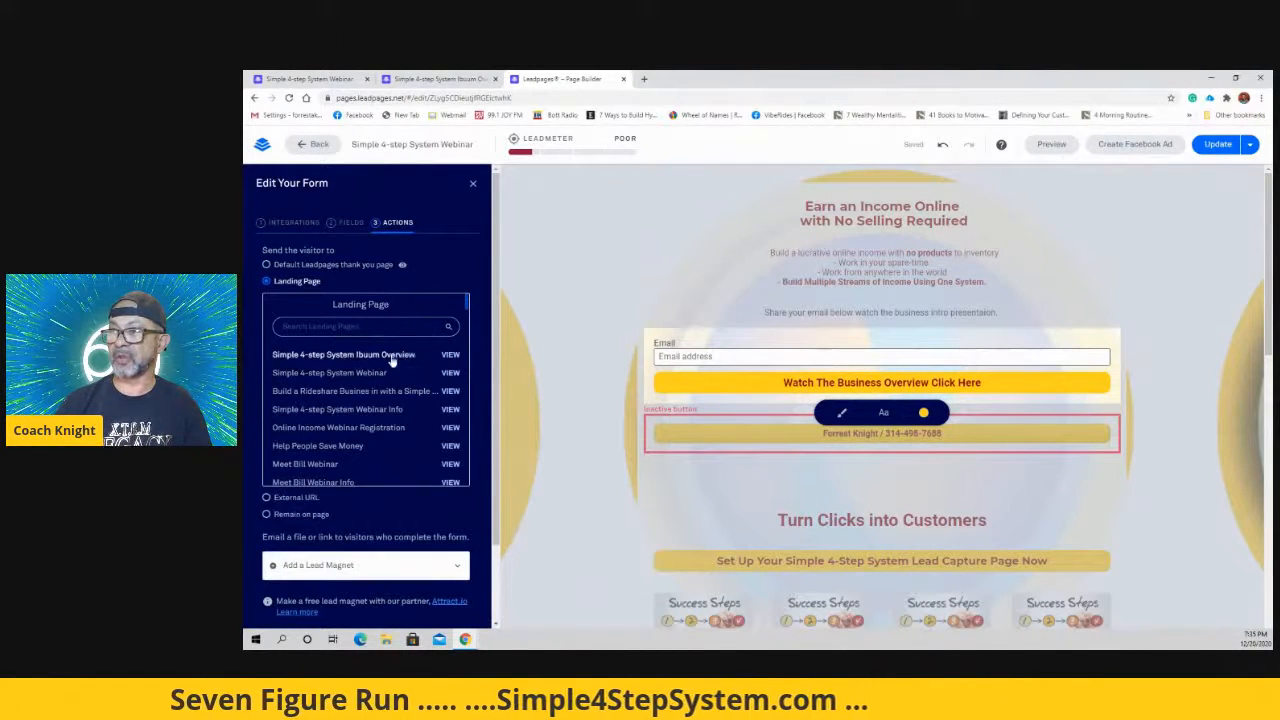
click(393, 356)
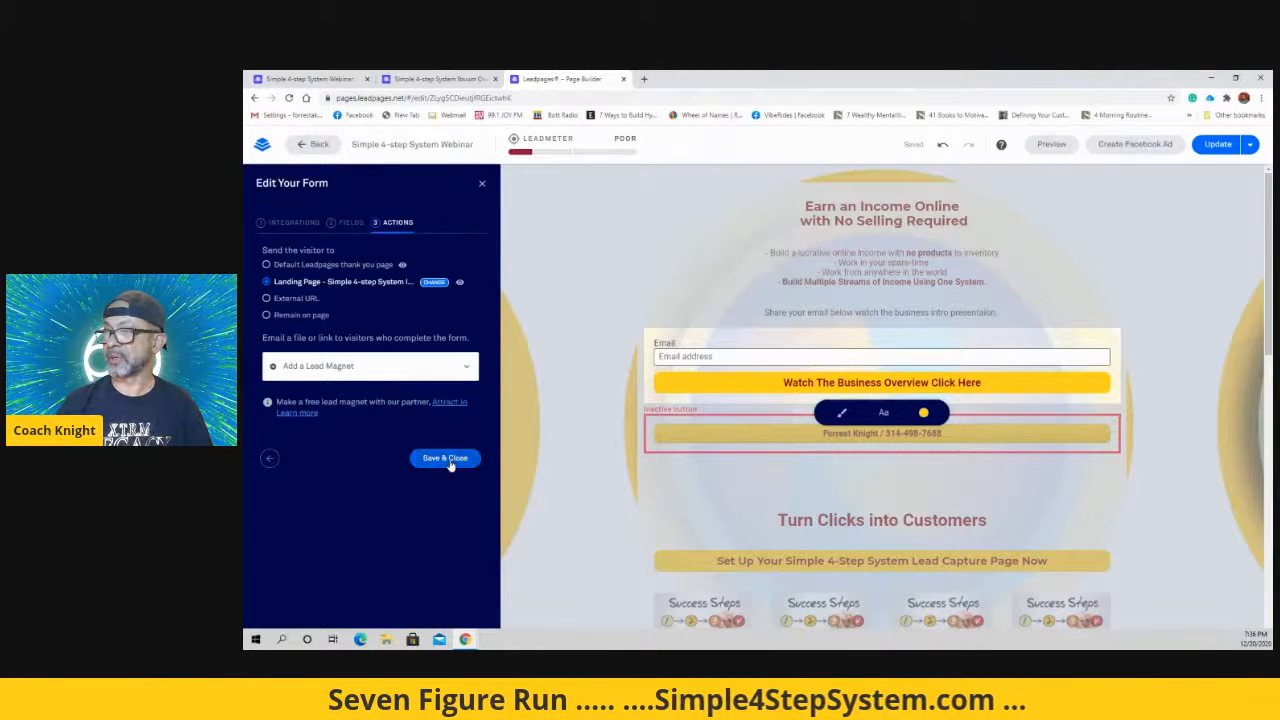
click(445, 458)
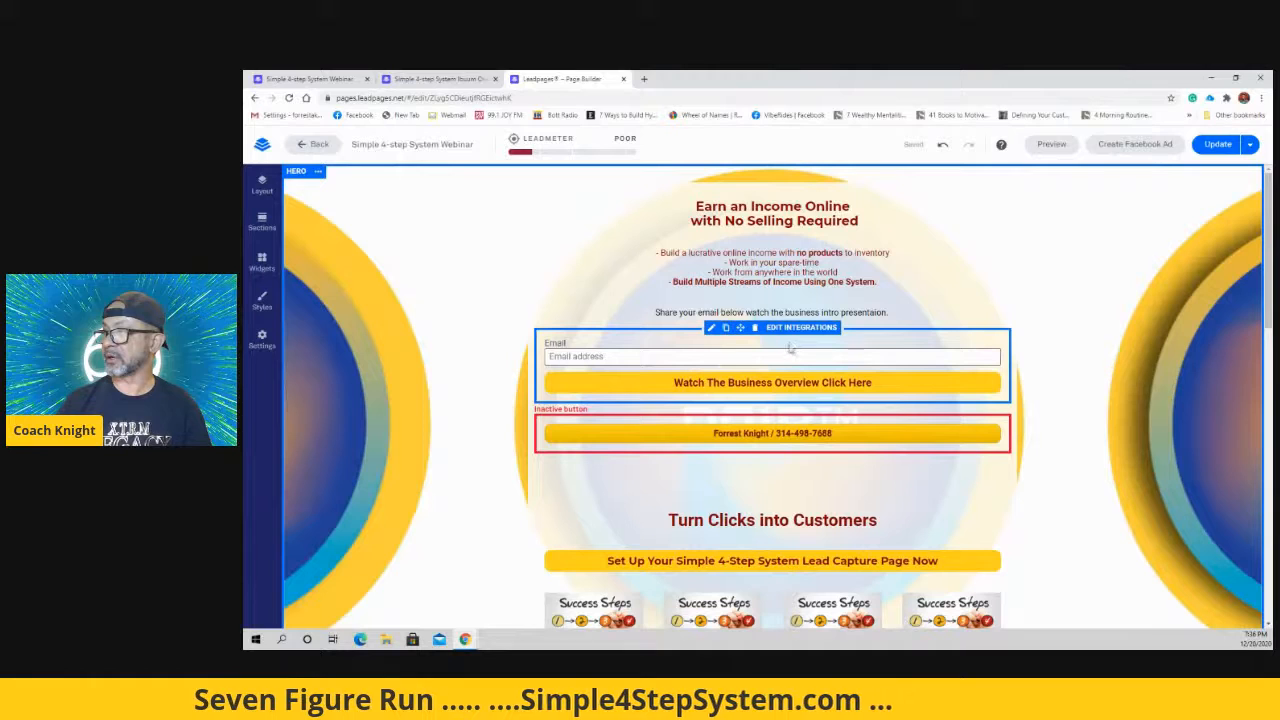
Step: Publish the updated lead capture page and open its live version
click(748, 355)
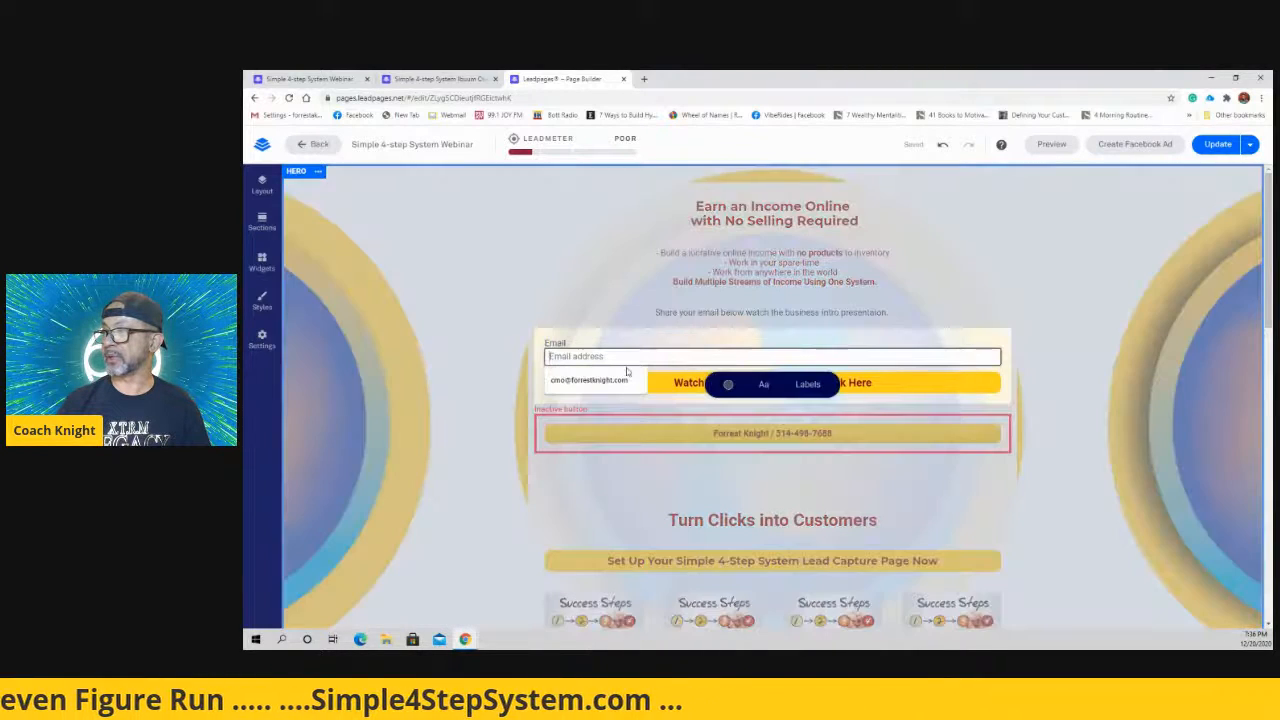
click(1112, 297)
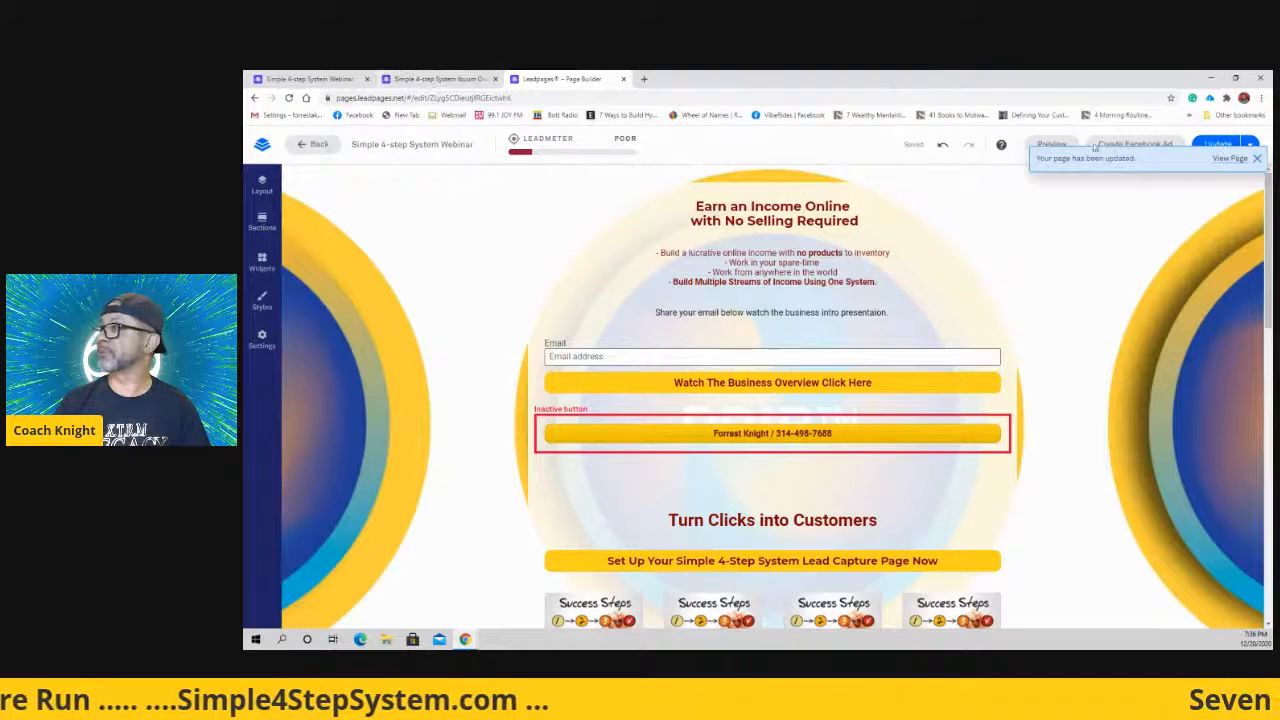
click(1230, 159)
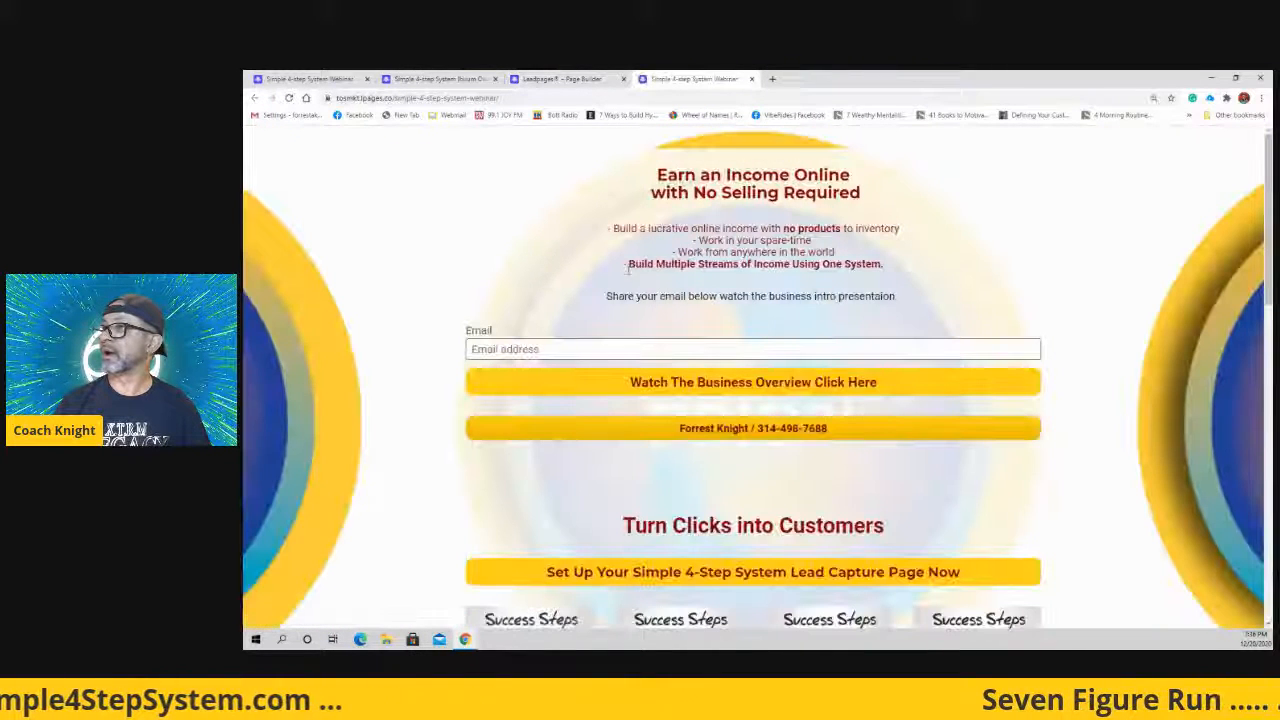
Step: Test the live opt-in form by filling in the suggested email address and submitting it
click(640, 349)
click(548, 376)
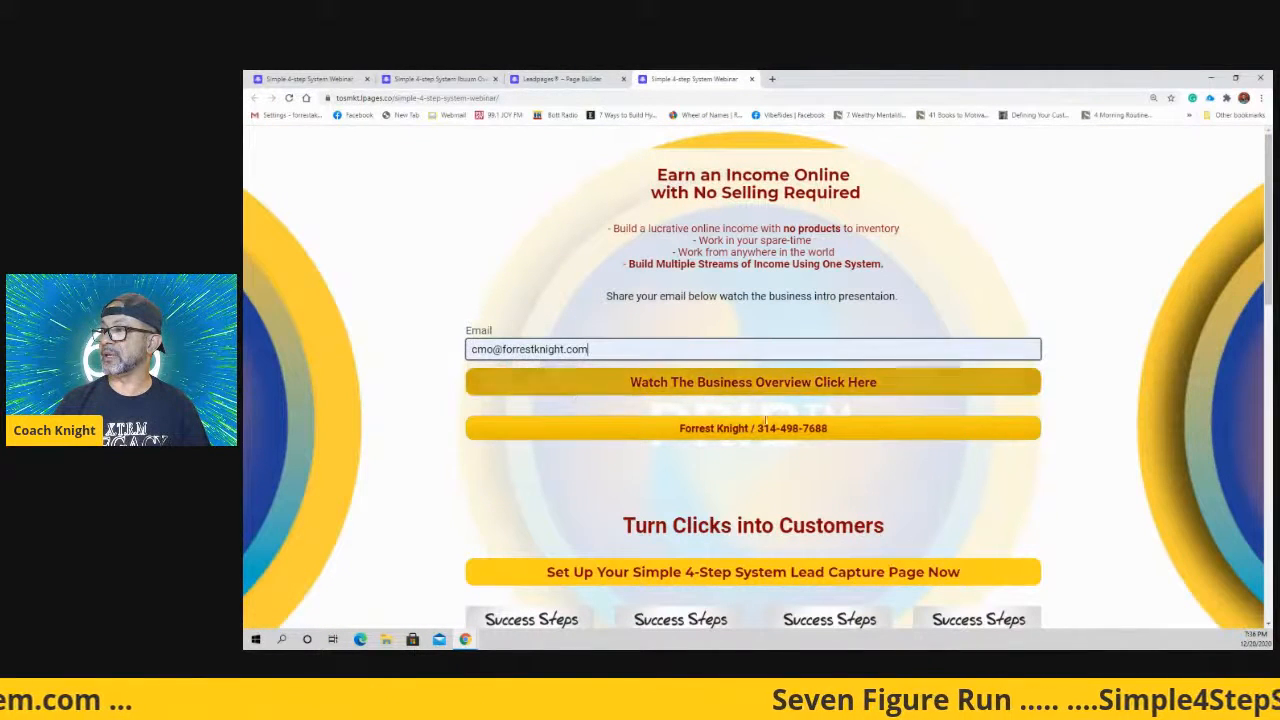
click(722, 383)
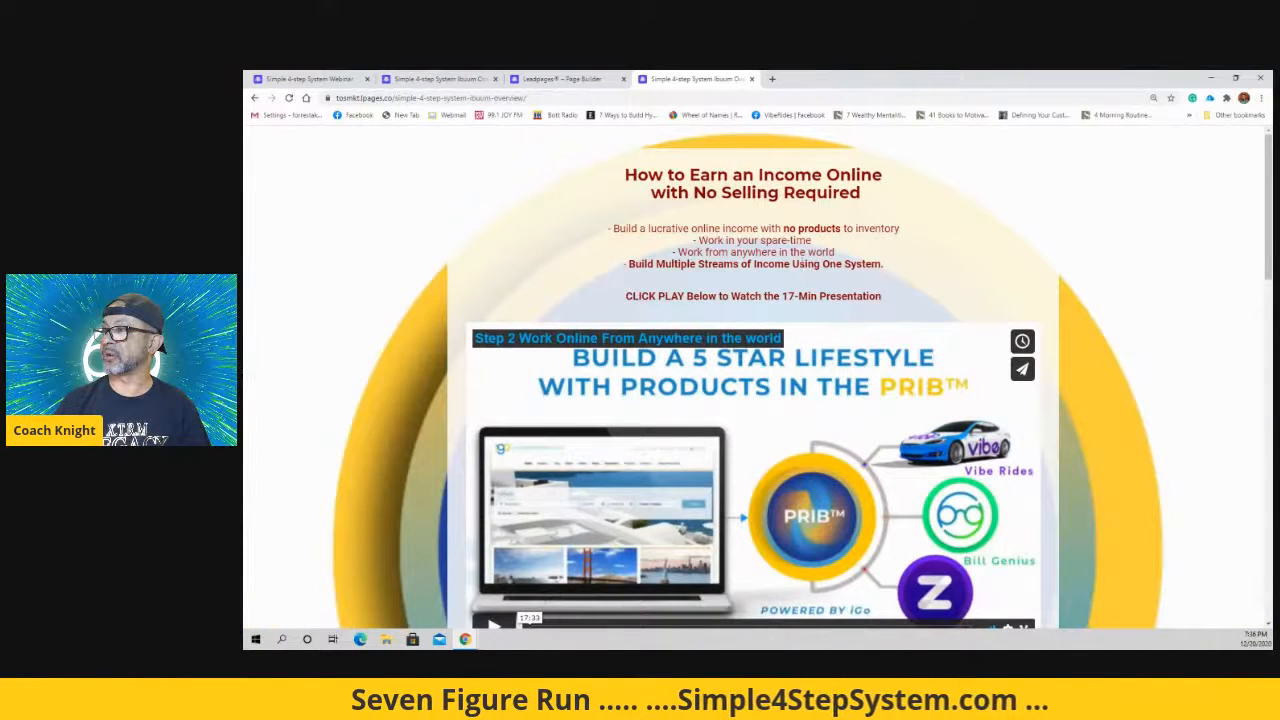
Step: Look over the business overview page and its presentation video, and compare it with the lead capture page in the builder
scroll(737, 176, down, 3)
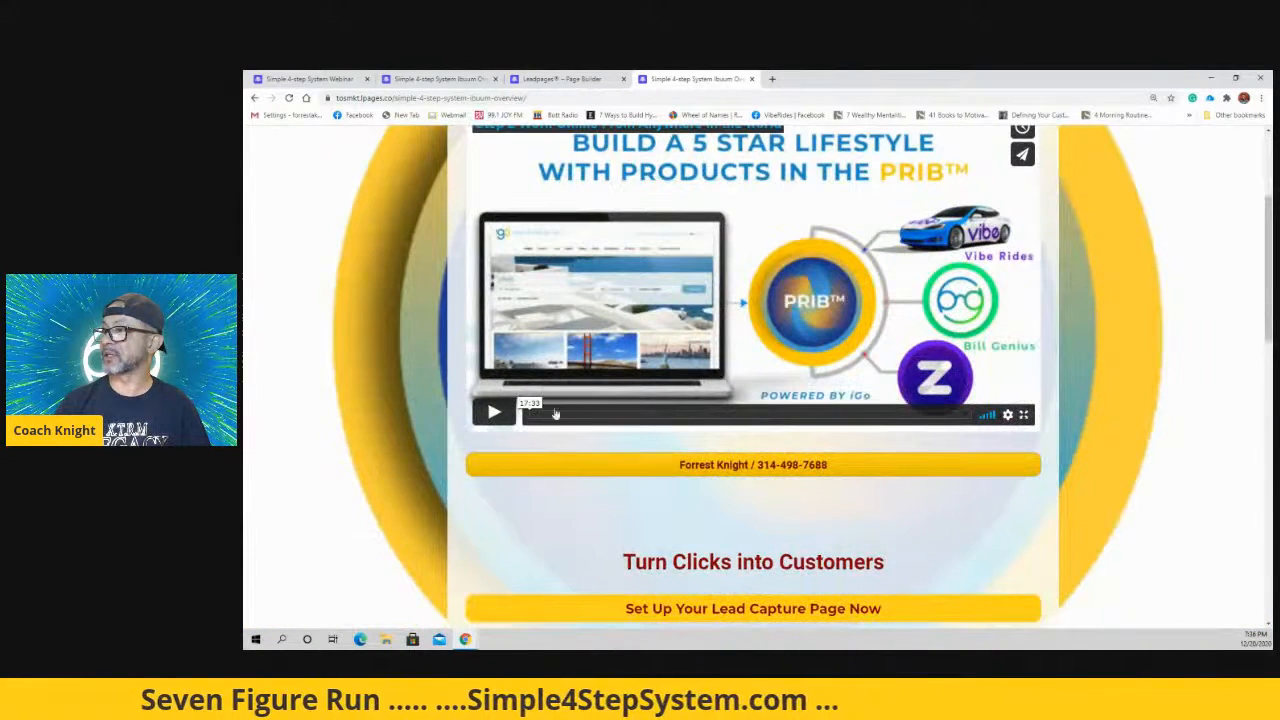
scroll(491, 401, up, 2)
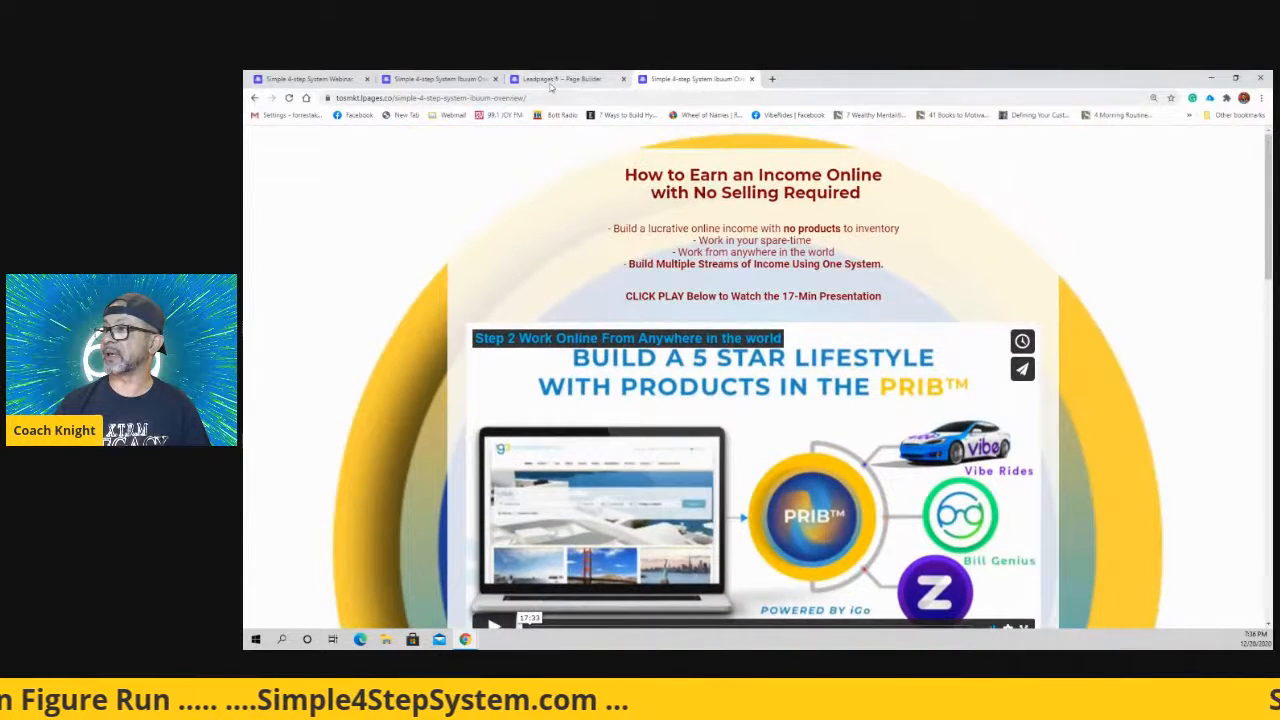
click(556, 80)
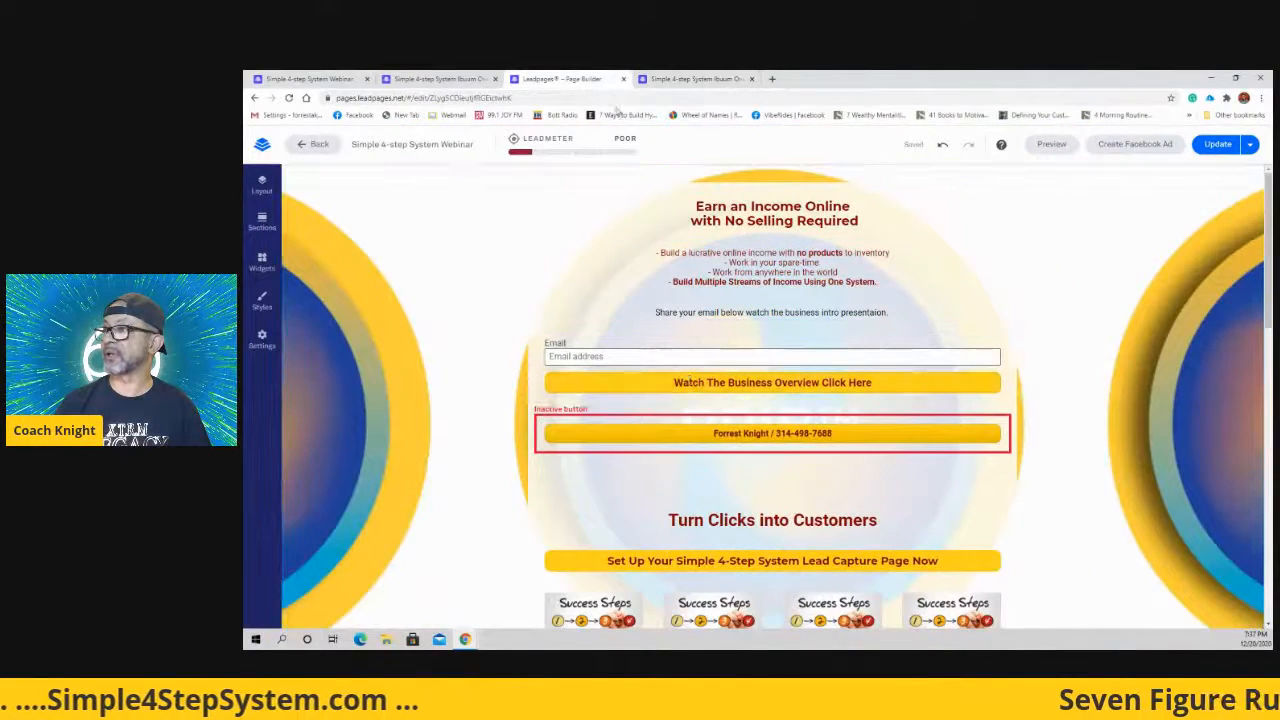
click(675, 78)
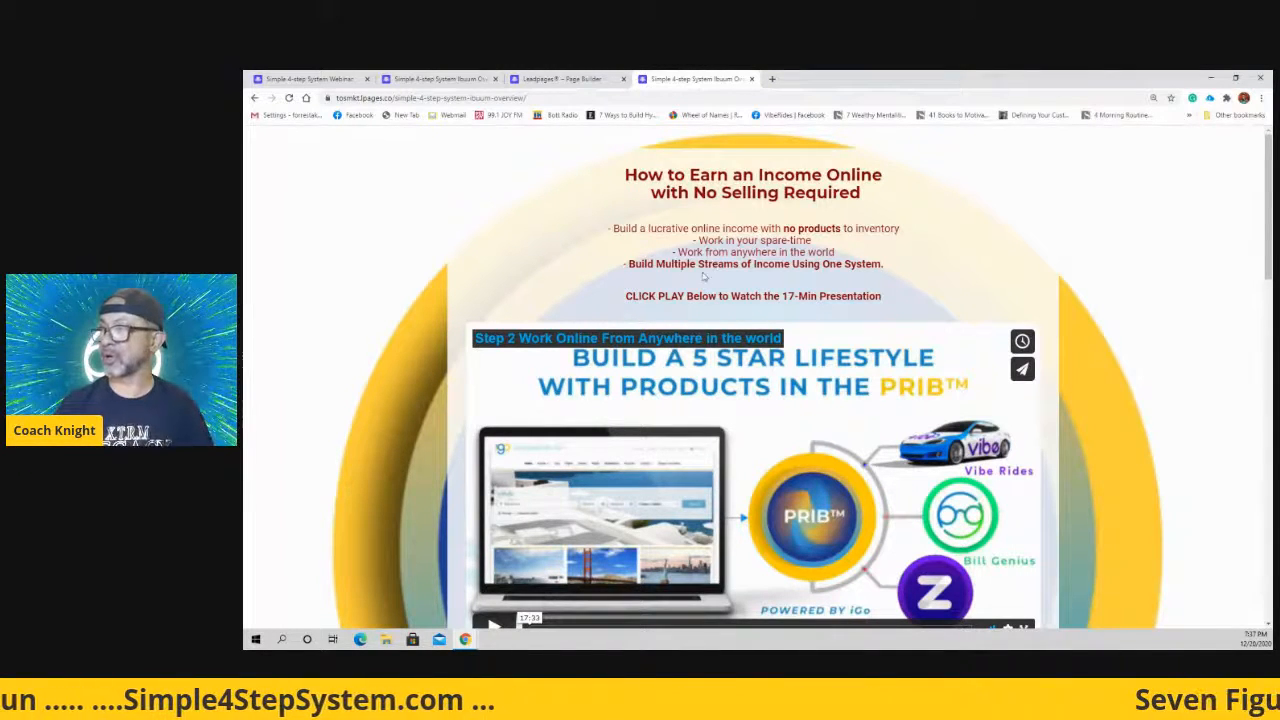
scroll(692, 264, down, 1)
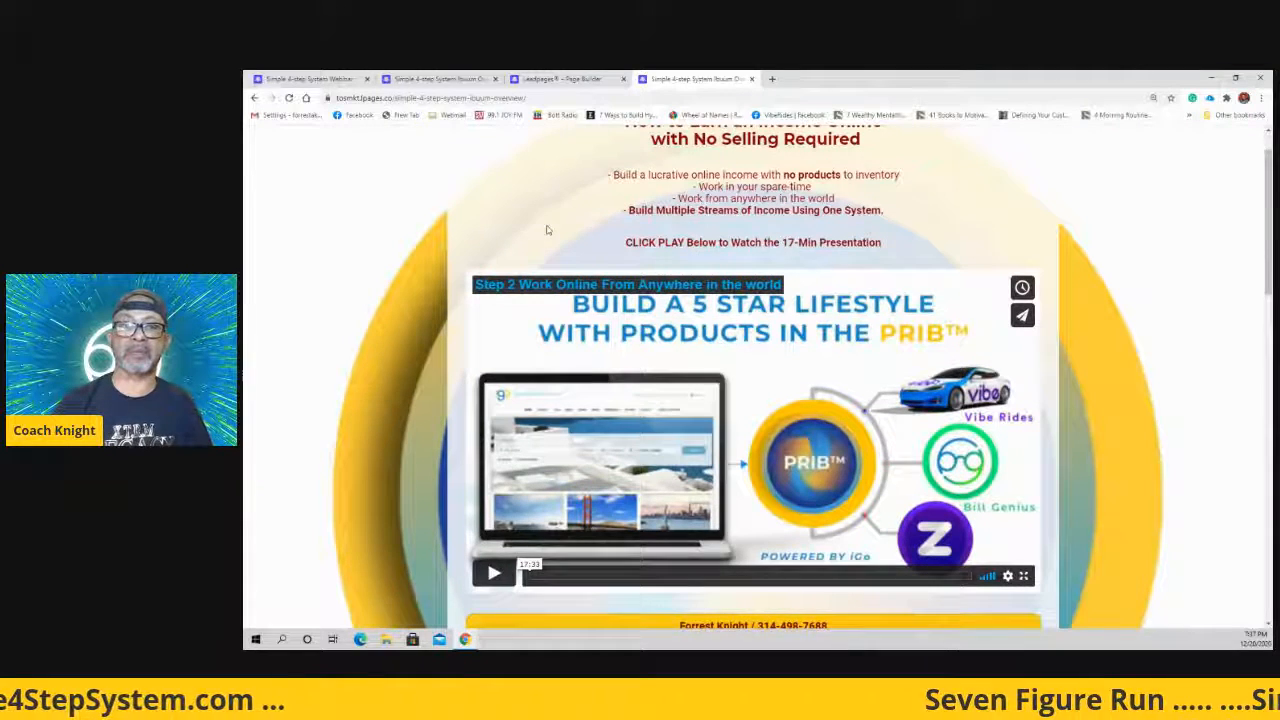
scroll(548, 228, up, 1)
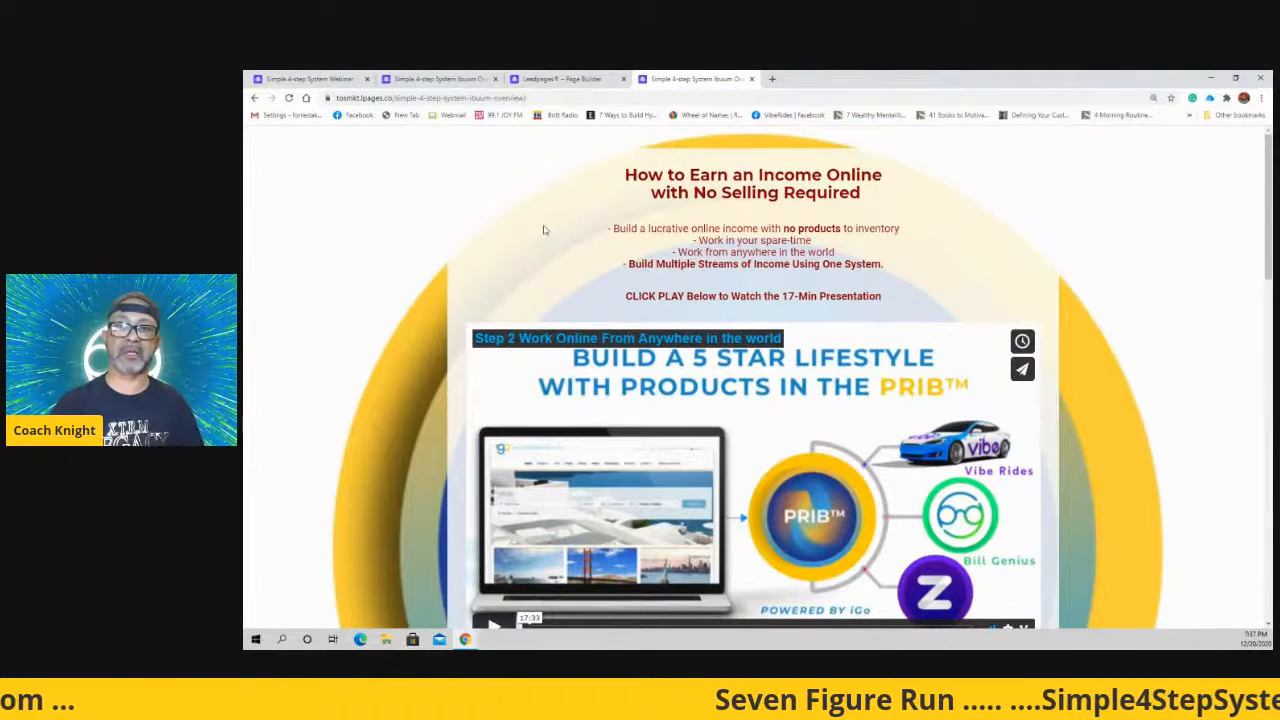